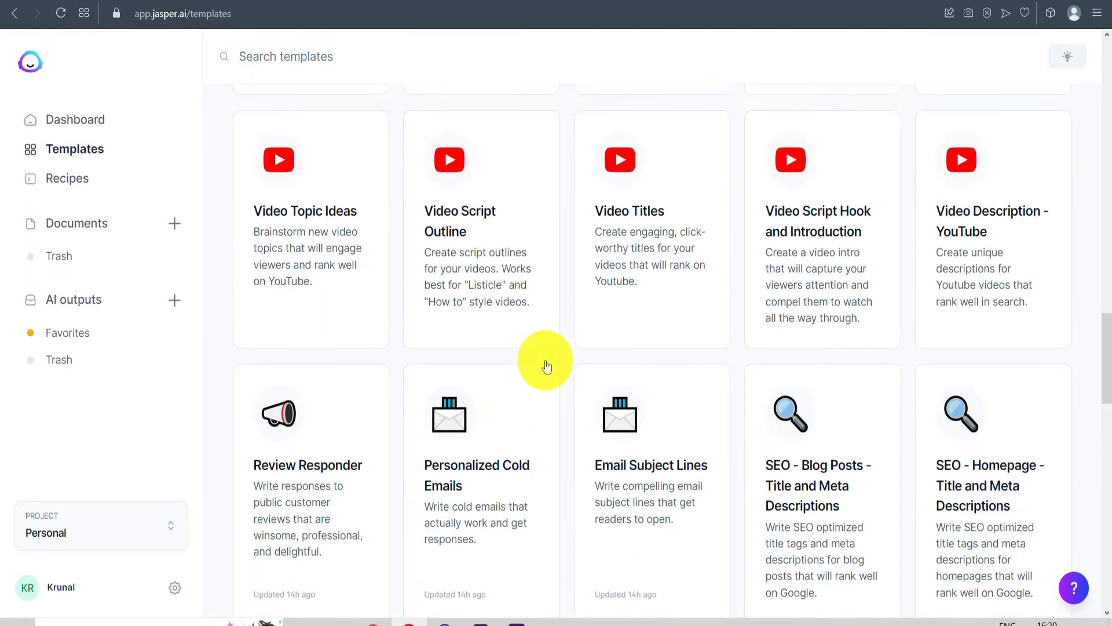
Filter the templates to the Blog category and open the Blog Post Intro Paragraph template
{"action": "scroll", "coordinate": [547, 361], "scroll_direction": "up", "scroll_amount": 8}
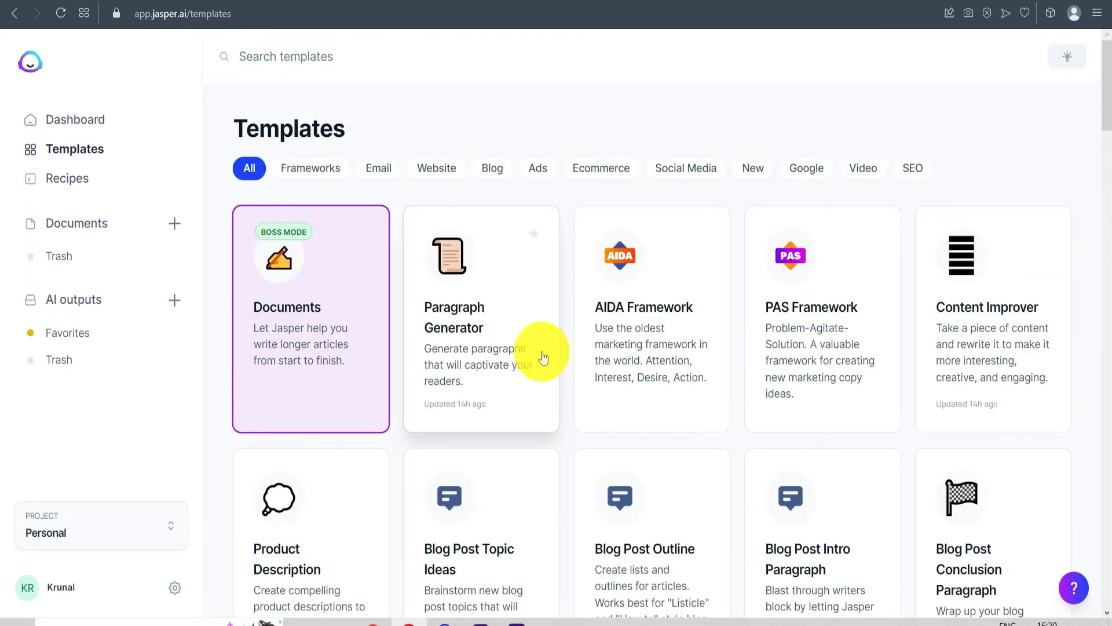
{"action": "left_click", "coordinate": [497, 172]}
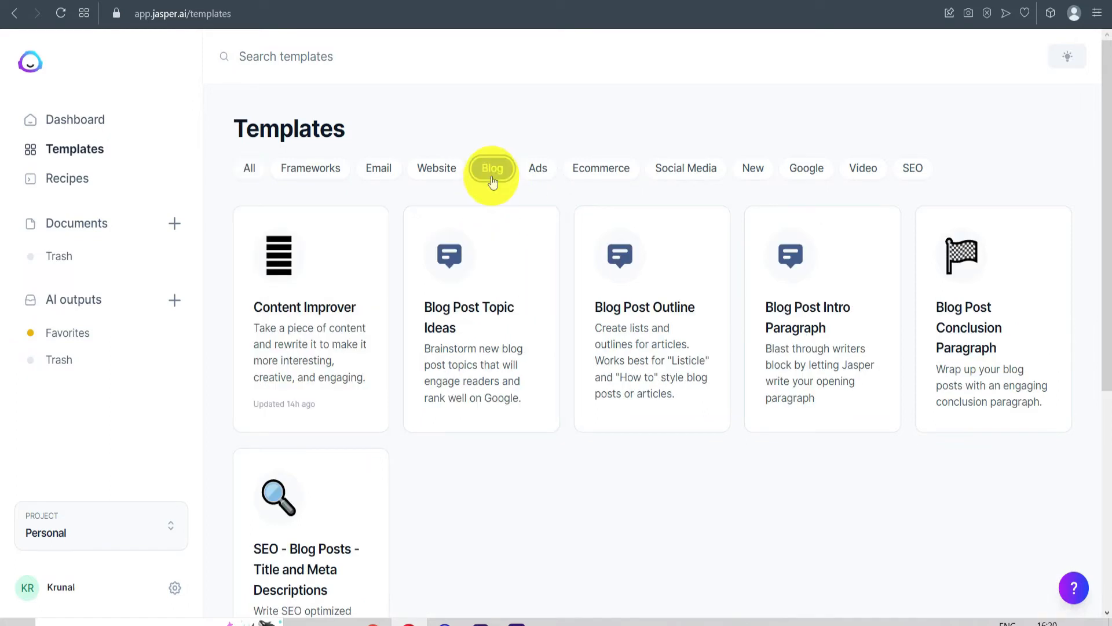
{"action": "scroll", "coordinate": [508, 461], "scroll_direction": "down", "scroll_amount": 2}
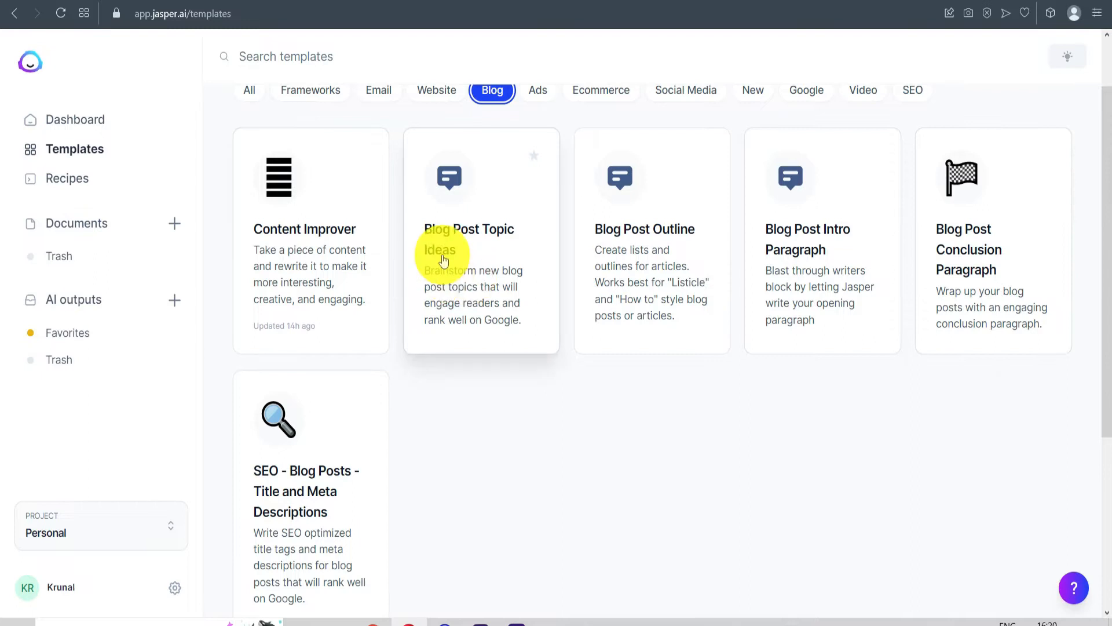
{"action": "scroll", "coordinate": [594, 414], "scroll_direction": "up", "scroll_amount": 2}
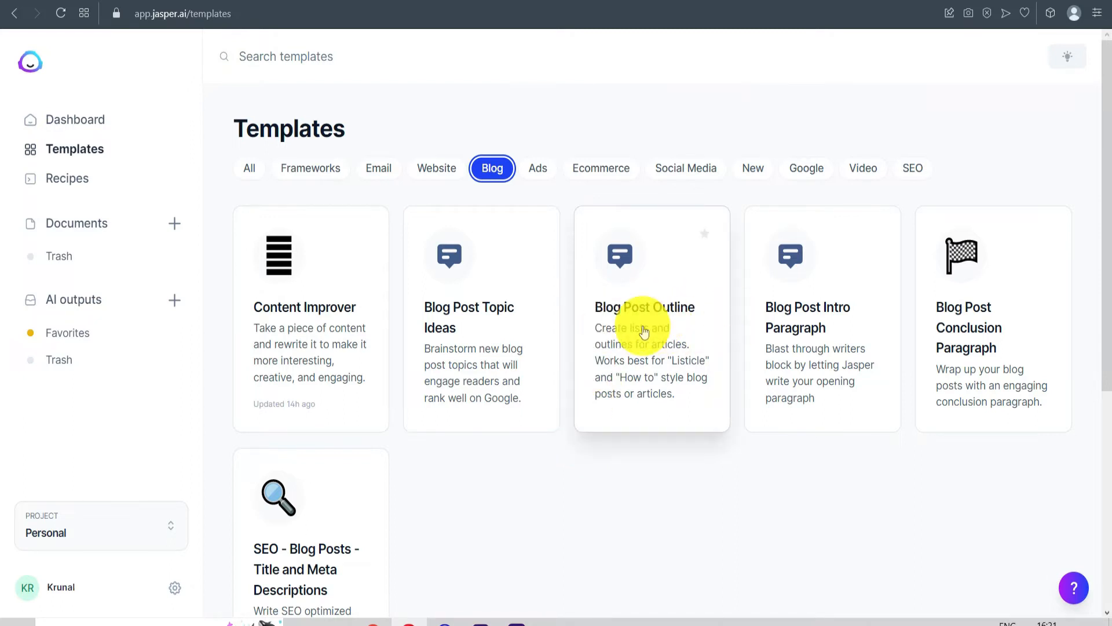
{"action": "left_click", "coordinate": [827, 327]}
Enter "how to lose belly fat" as the blog post title
{"action": "left_click", "coordinate": [134, 179]}
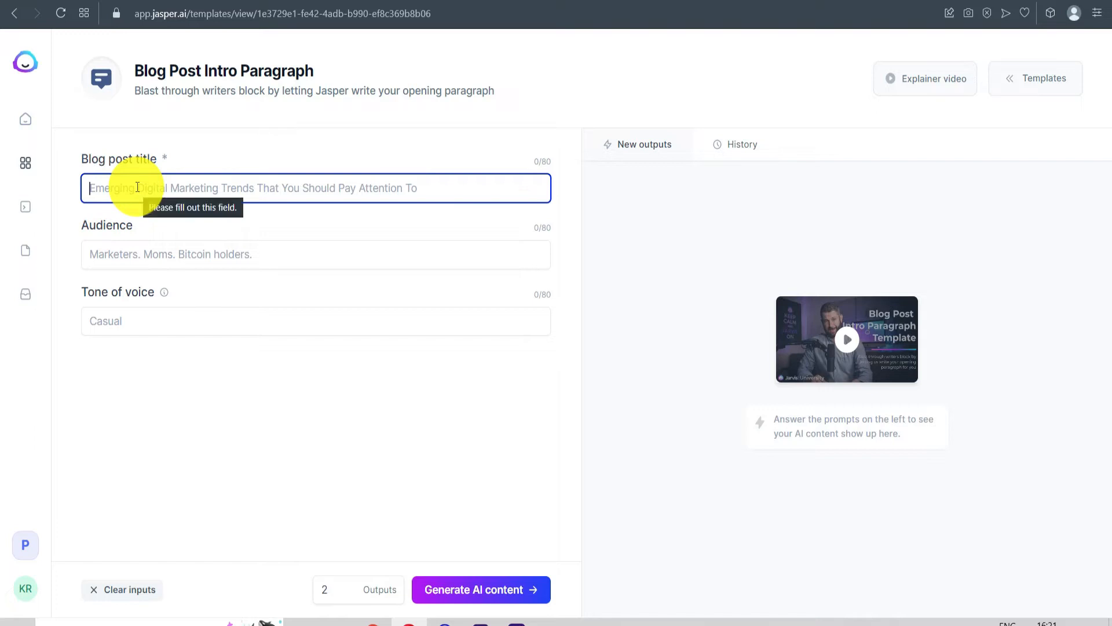
{"action": "type", "text": "ho"}
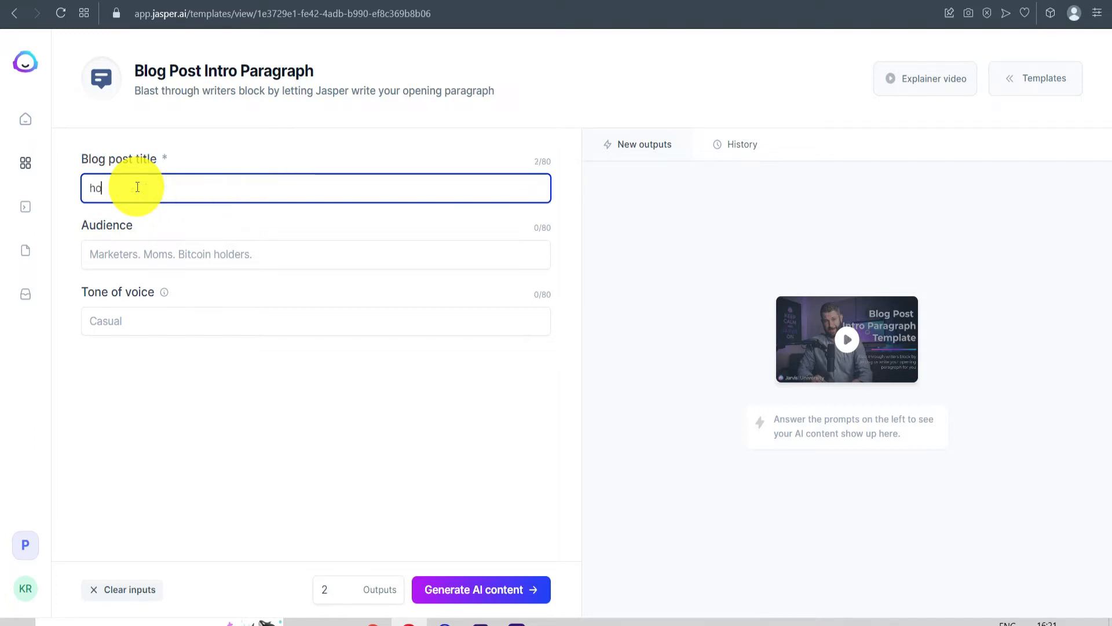
{"action": "type", "text": "w to lose belly fat"}
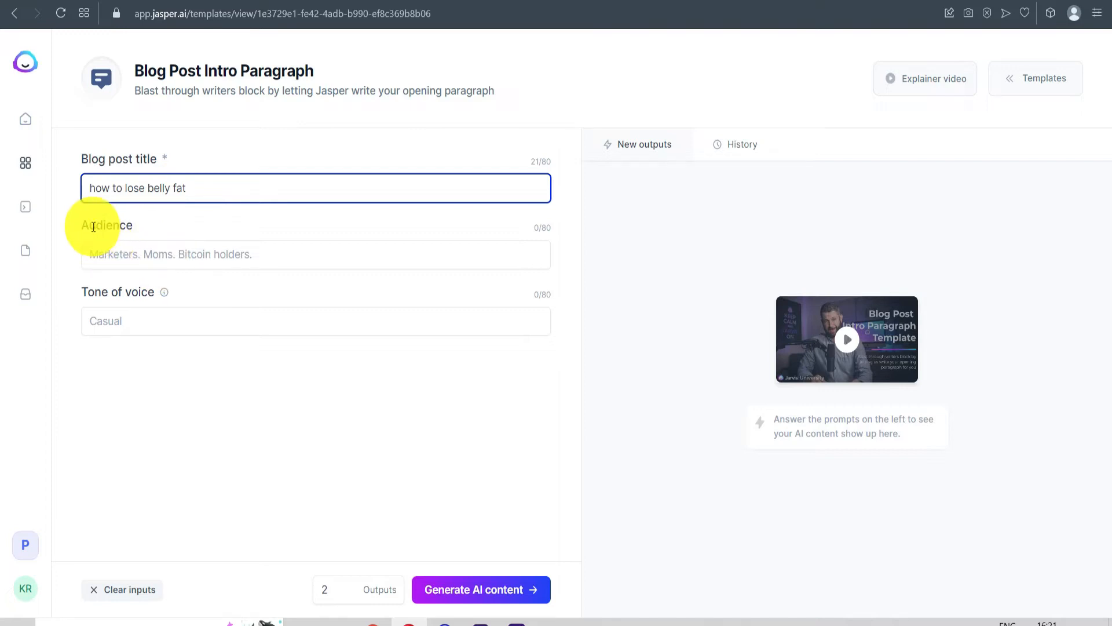
{"action": "left_click_drag", "start_coordinate": [92, 227], "coordinate": [119, 226]}
{"action": "left_click", "coordinate": [120, 227]}
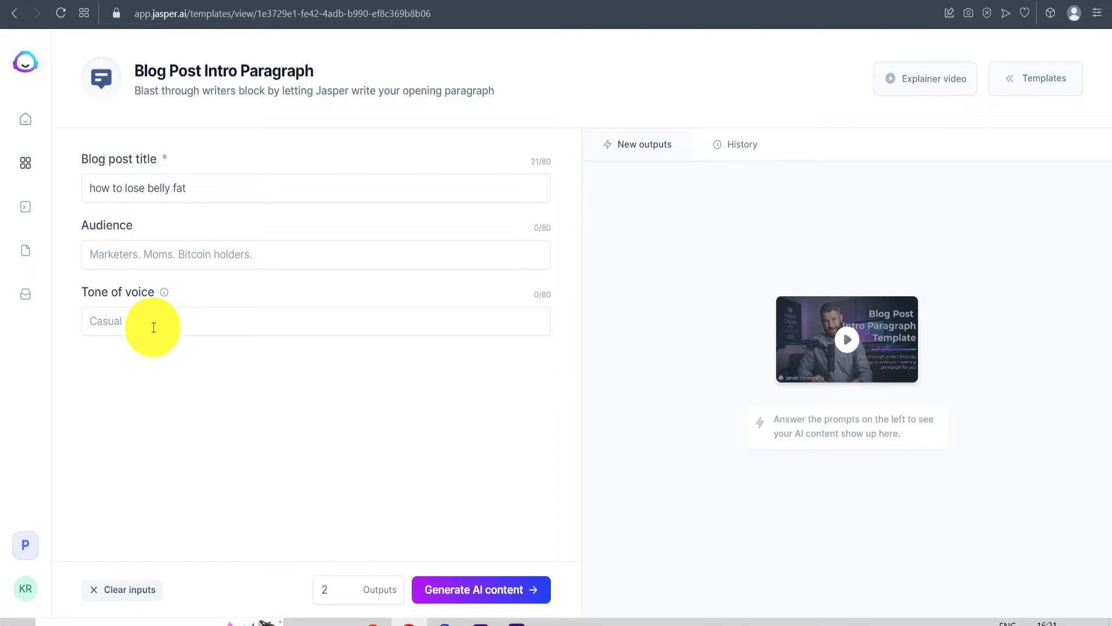
Generate 2 intro paragraph outputs with audience and tone left blank, and copy the first one to the clipboard
{"action": "mouse_move", "coordinate": [165, 298]}
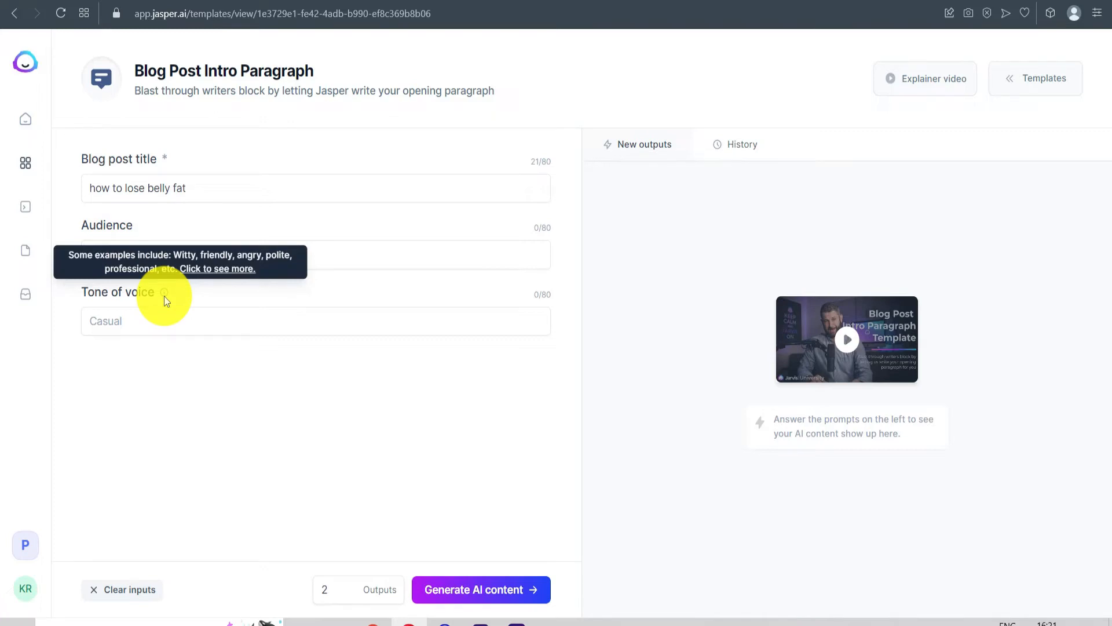
{"action": "left_click", "coordinate": [151, 323]}
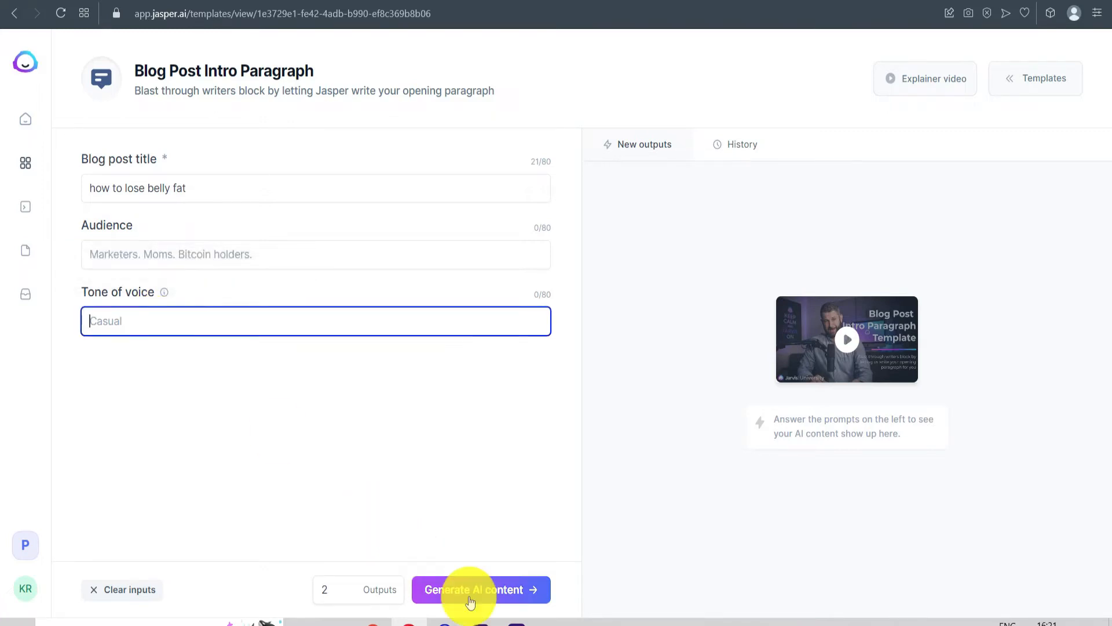
{"action": "left_click", "coordinate": [331, 589]}
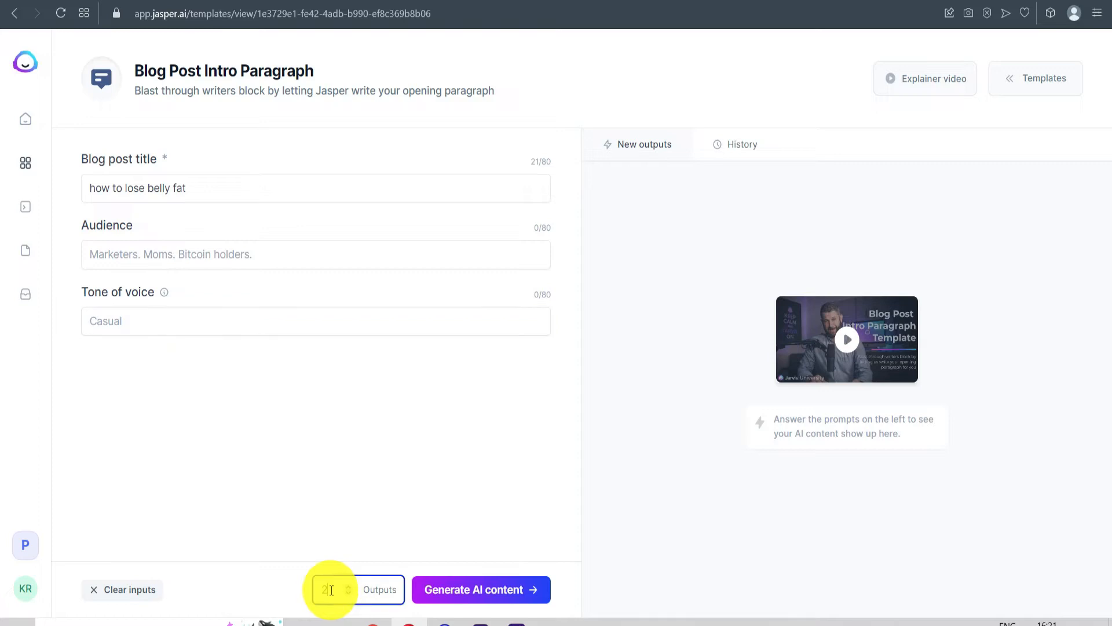
{"action": "left_click", "coordinate": [479, 595]}
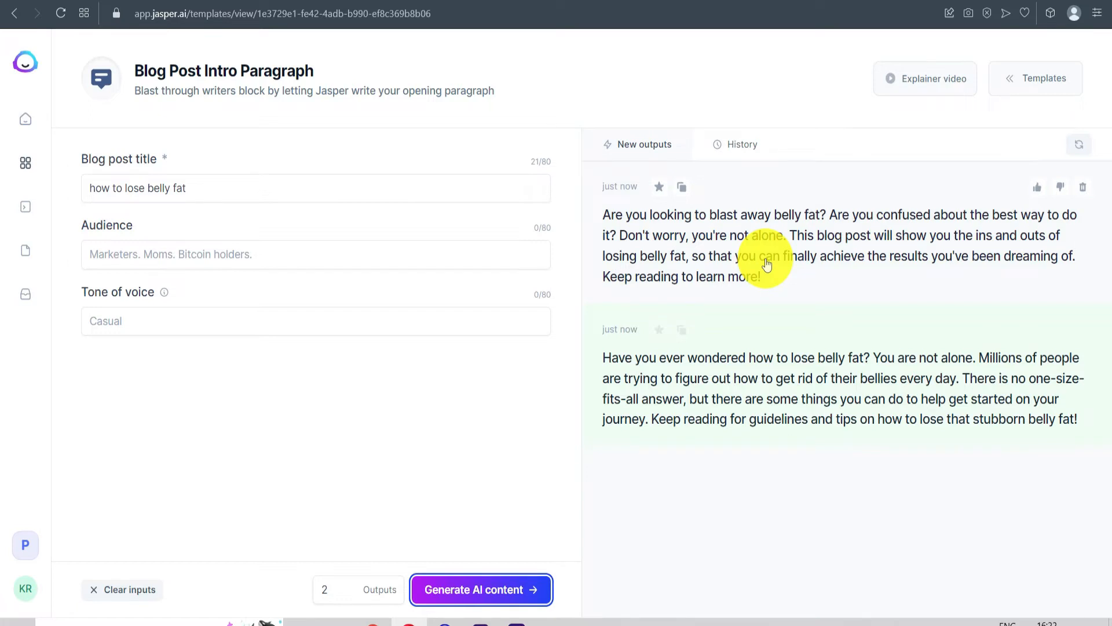
{"action": "left_click", "coordinate": [682, 187]}
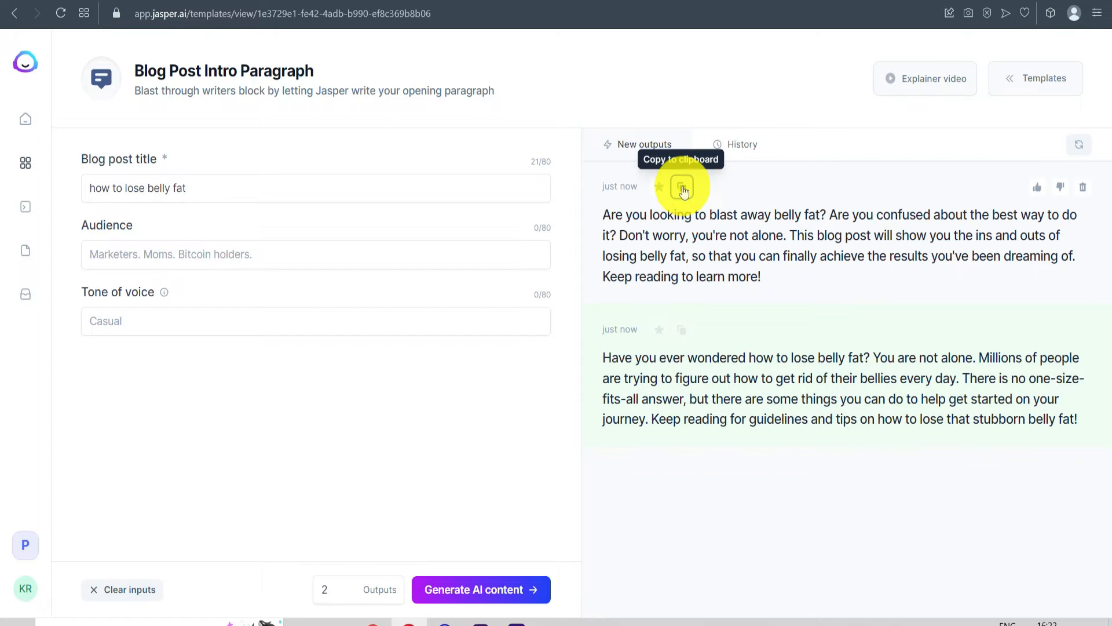
{"action": "left_click", "coordinate": [683, 188]}
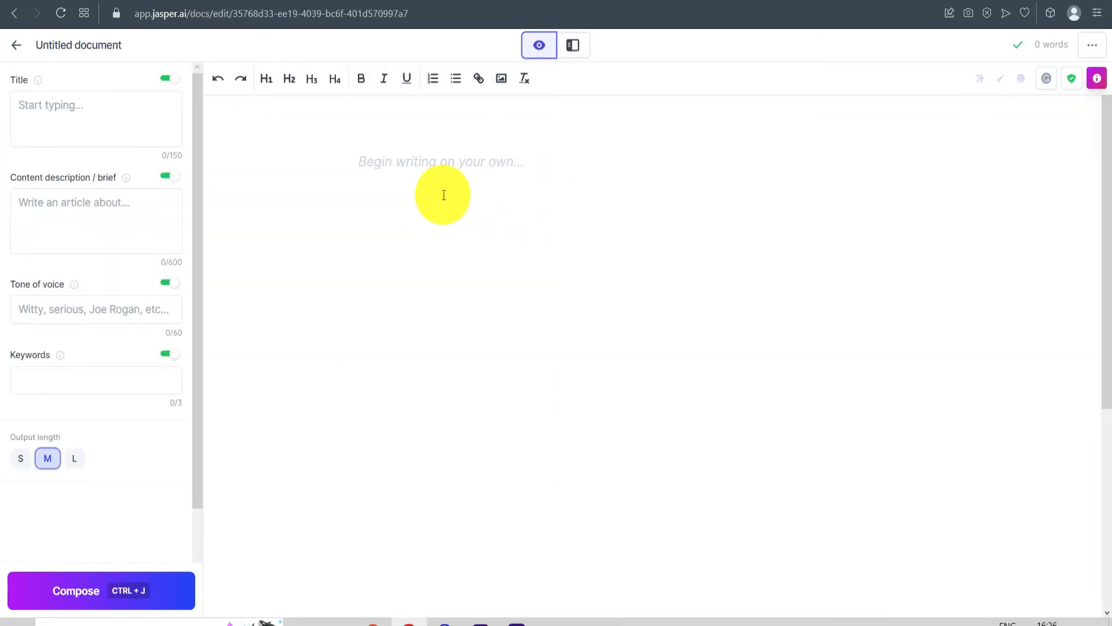
Switch the untitled document to Power mode and open the Blog Post Intro Paragraph template
{"action": "left_click", "coordinate": [546, 51]}
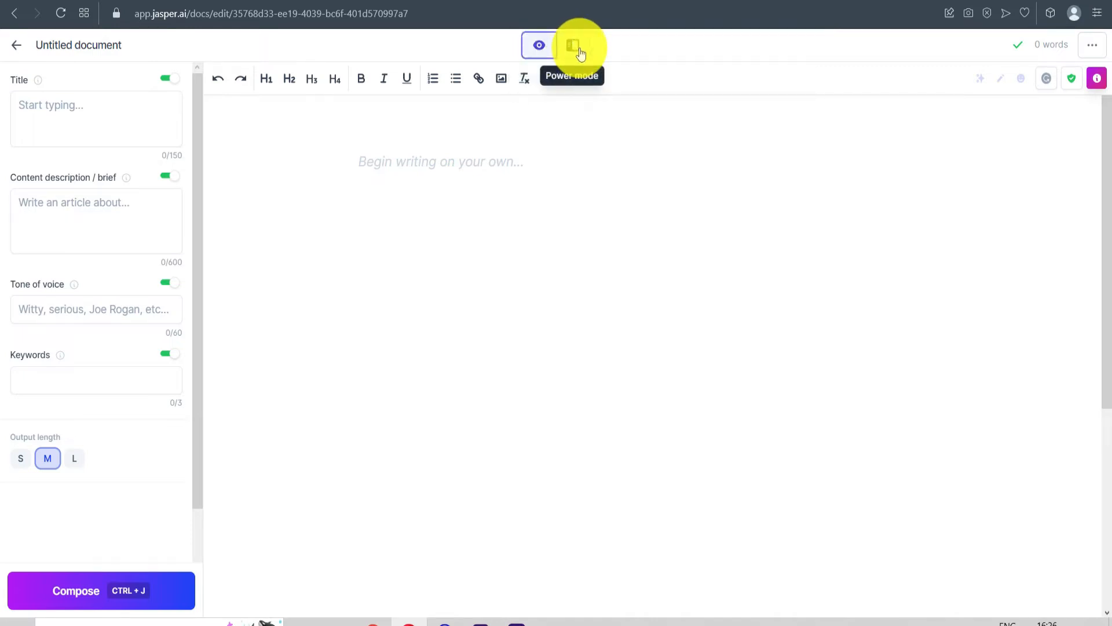
{"action": "left_click", "coordinate": [581, 54]}
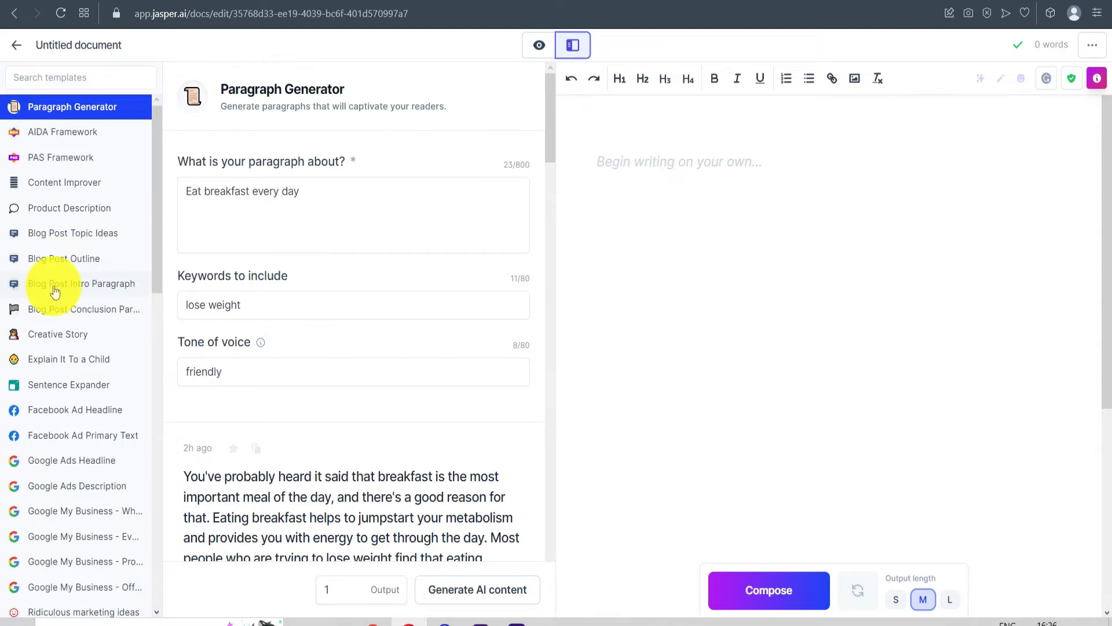
{"action": "left_click", "coordinate": [84, 291]}
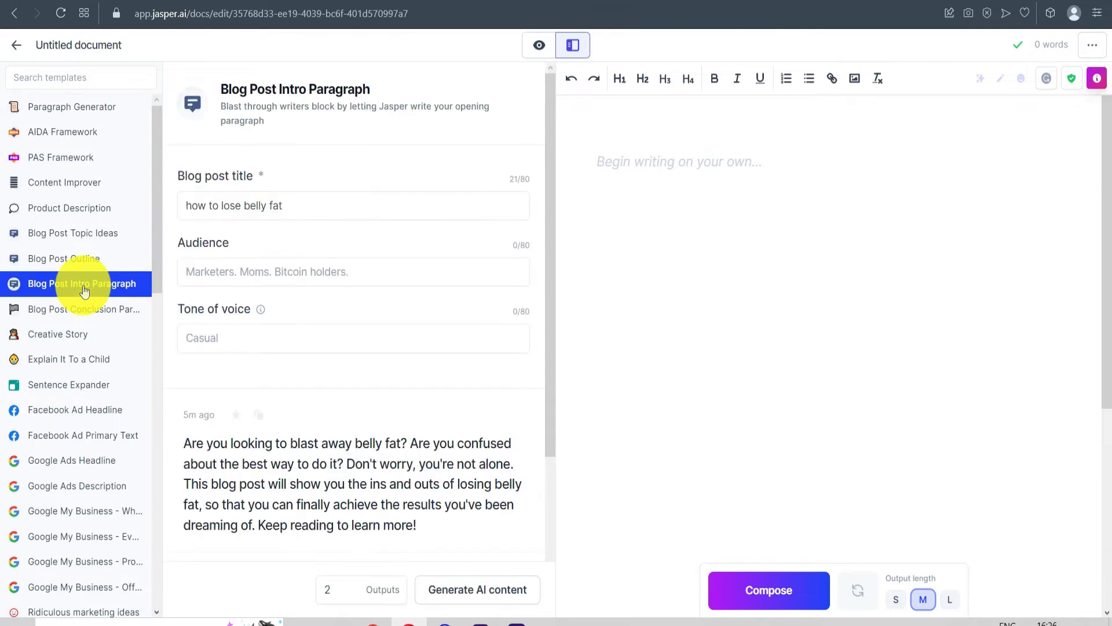
Set the blog post title to "how to lose belly fat fast" and the tone of voice to "friendly"
{"action": "left_click", "coordinate": [297, 207]}
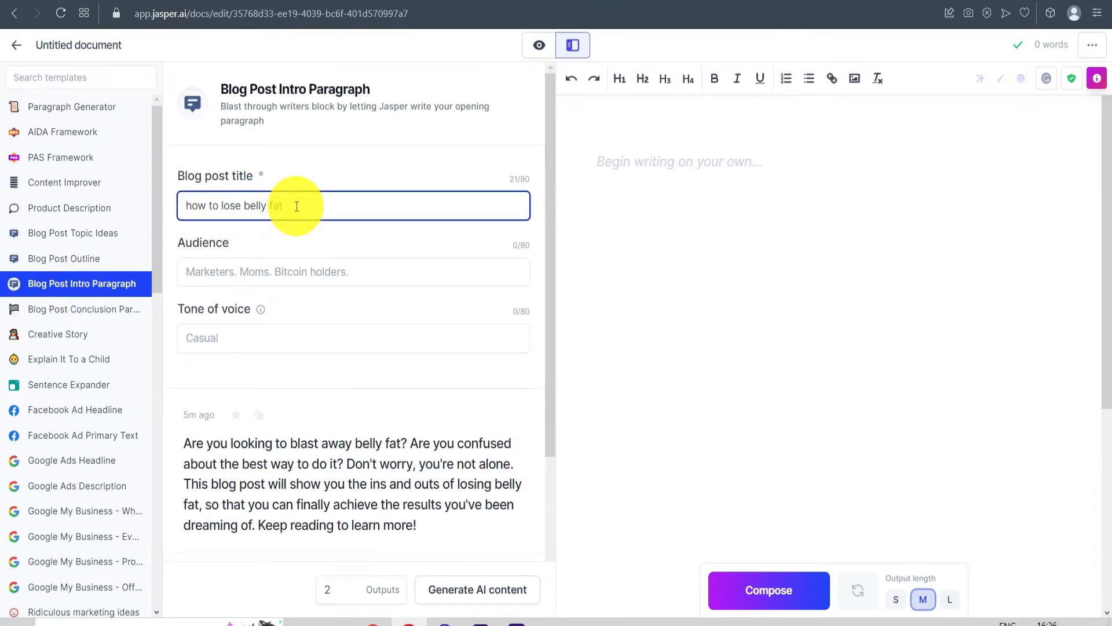
{"action": "type", "text": "fat fast"}
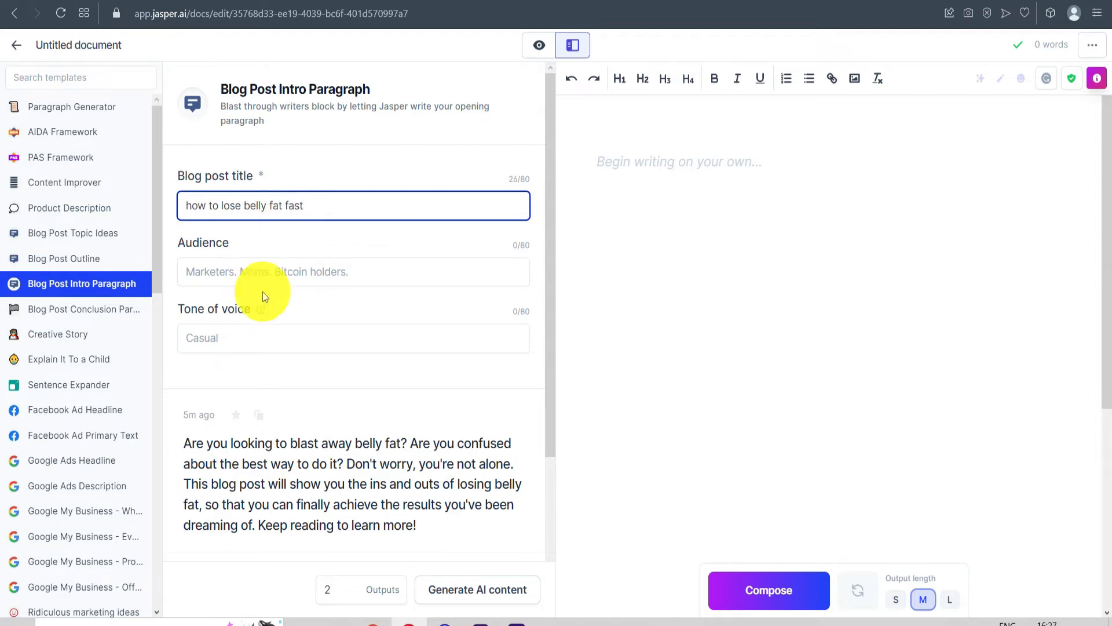
{"action": "left_click", "coordinate": [268, 269]}
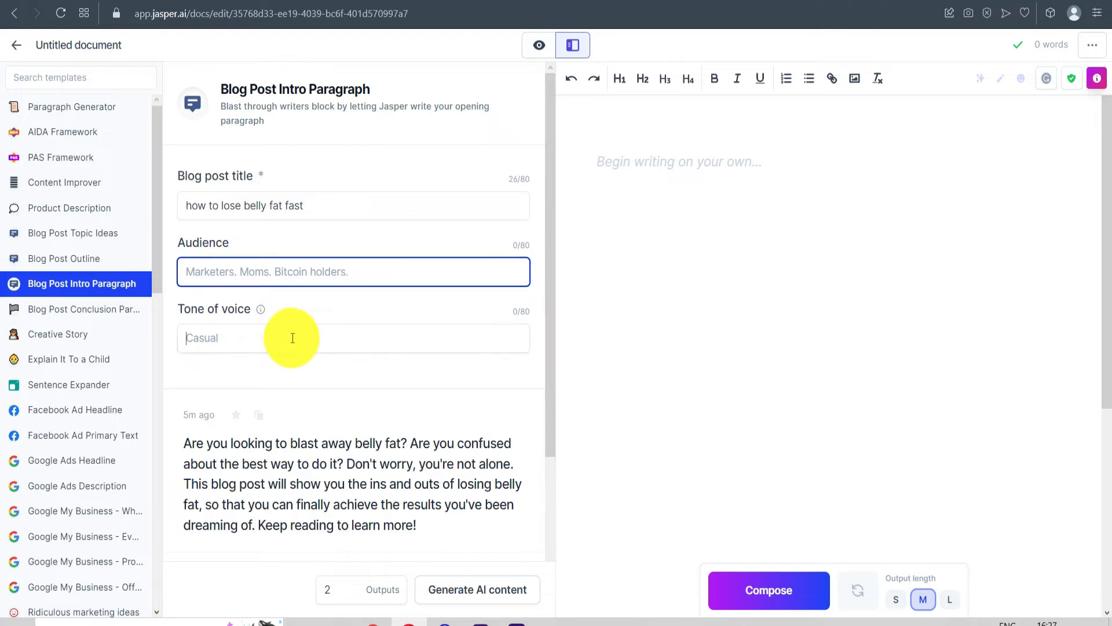
{"action": "left_click", "coordinate": [243, 337]}
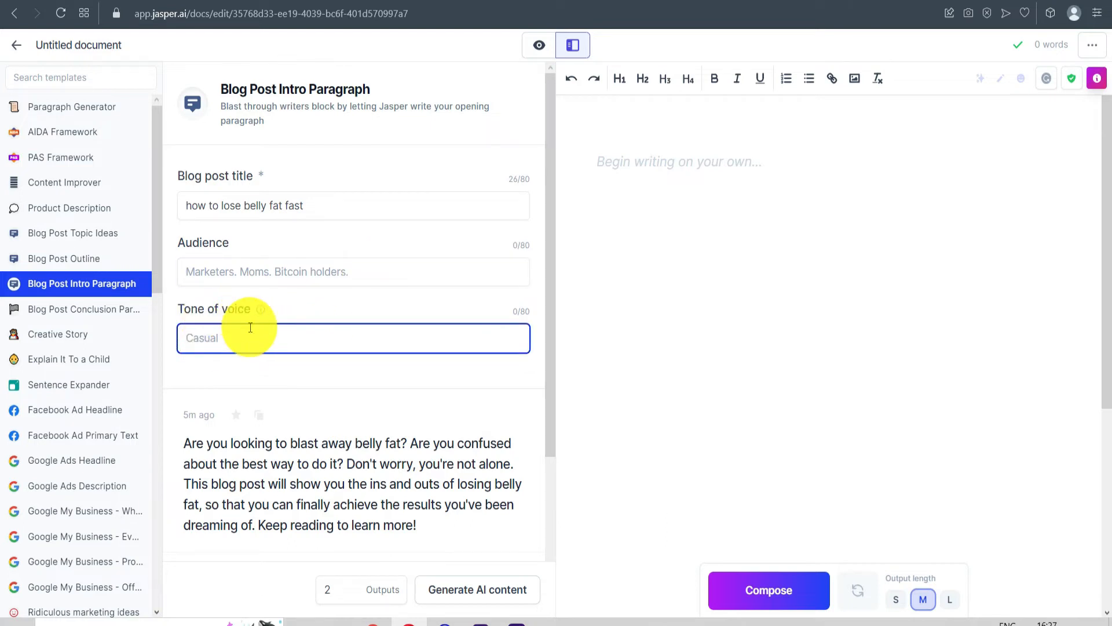
{"action": "type", "text": "friendly"}
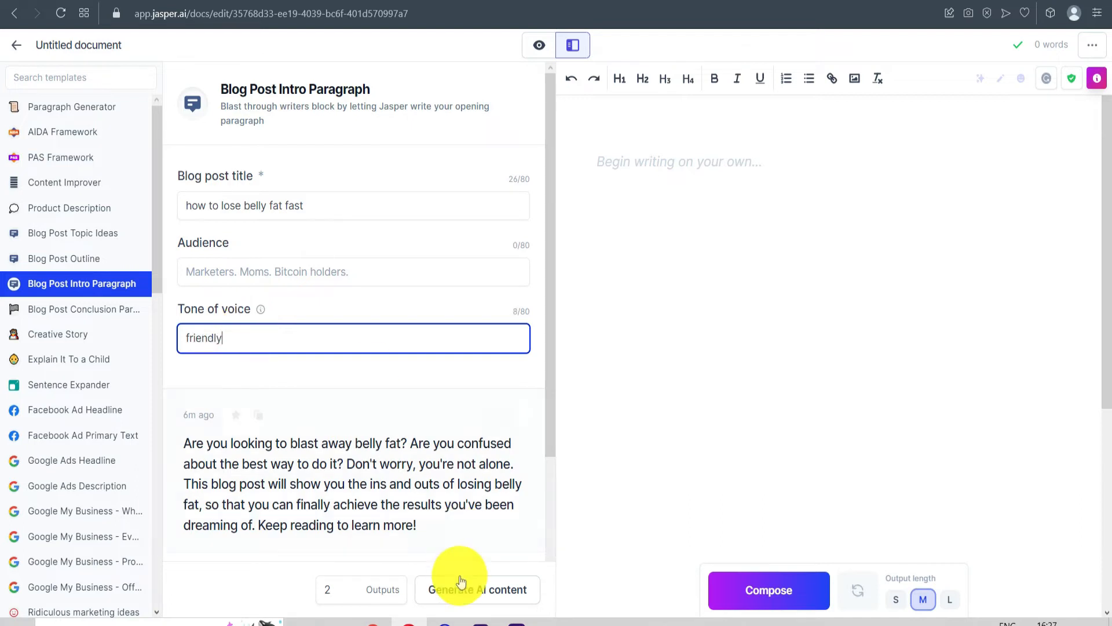
Set the number of outputs to 1 and generate the intro paragraph
{"action": "double_click", "coordinate": [338, 588]}
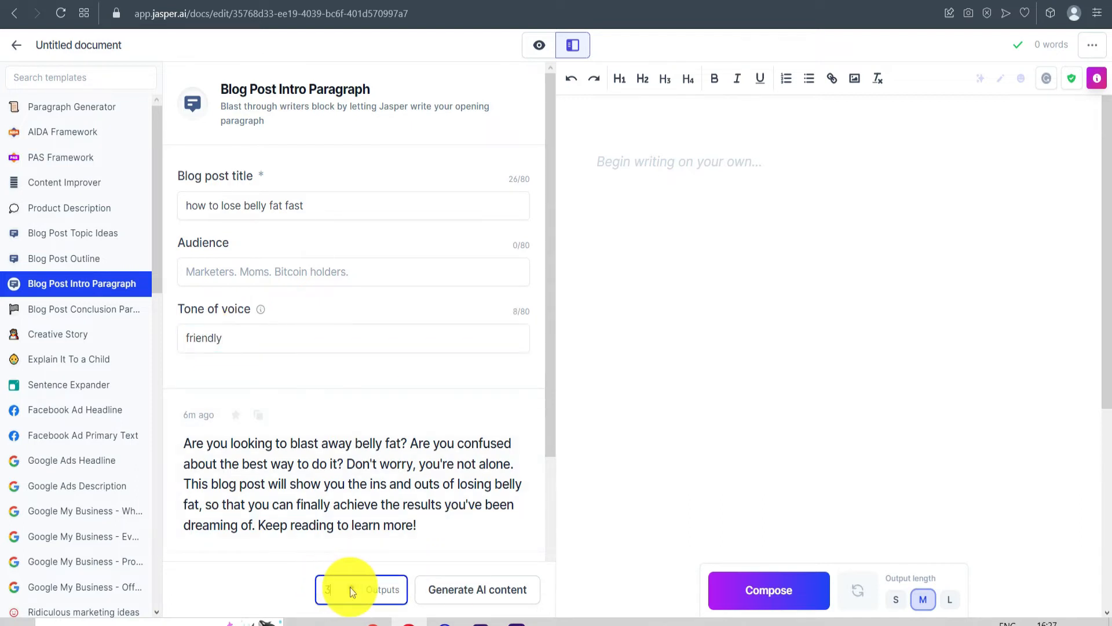
{"action": "left_click", "coordinate": [350, 592]}
{"action": "left_click", "coordinate": [351, 592]}
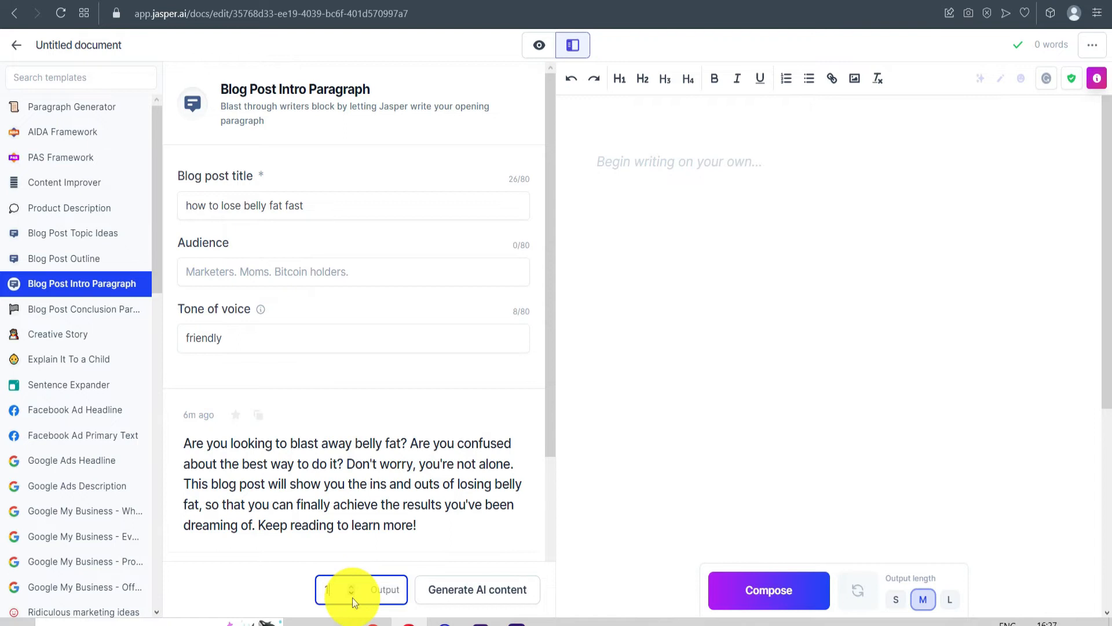
{"action": "left_click", "coordinate": [463, 592]}
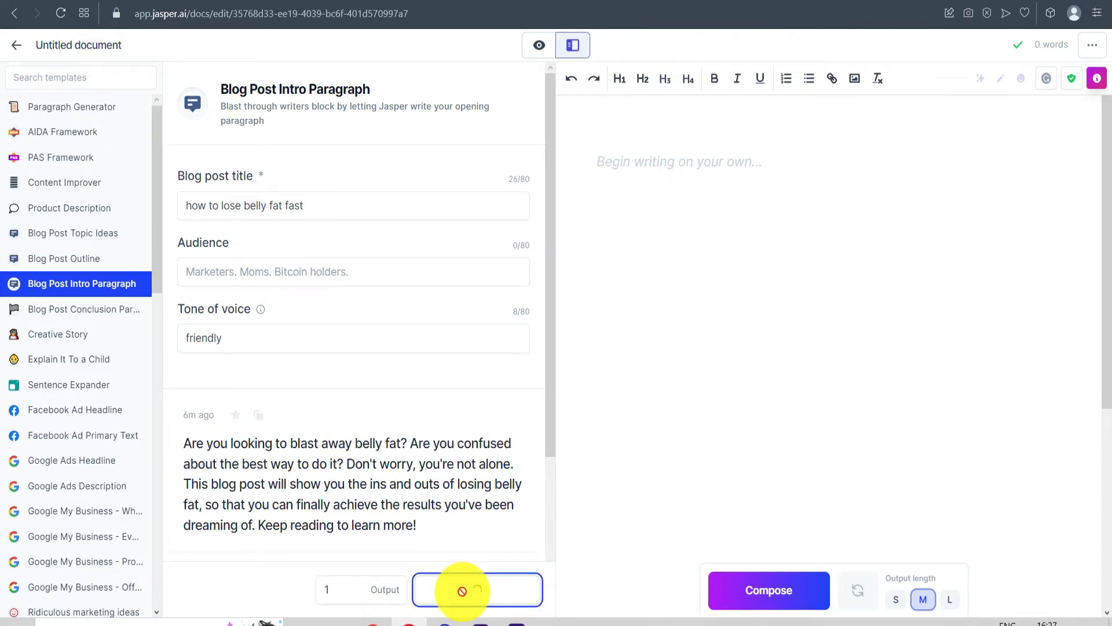
Copy the newly generated intro paragraph and paste it into the empty document
{"action": "scroll", "coordinate": [373, 472], "scroll_direction": "down", "scroll_amount": 1}
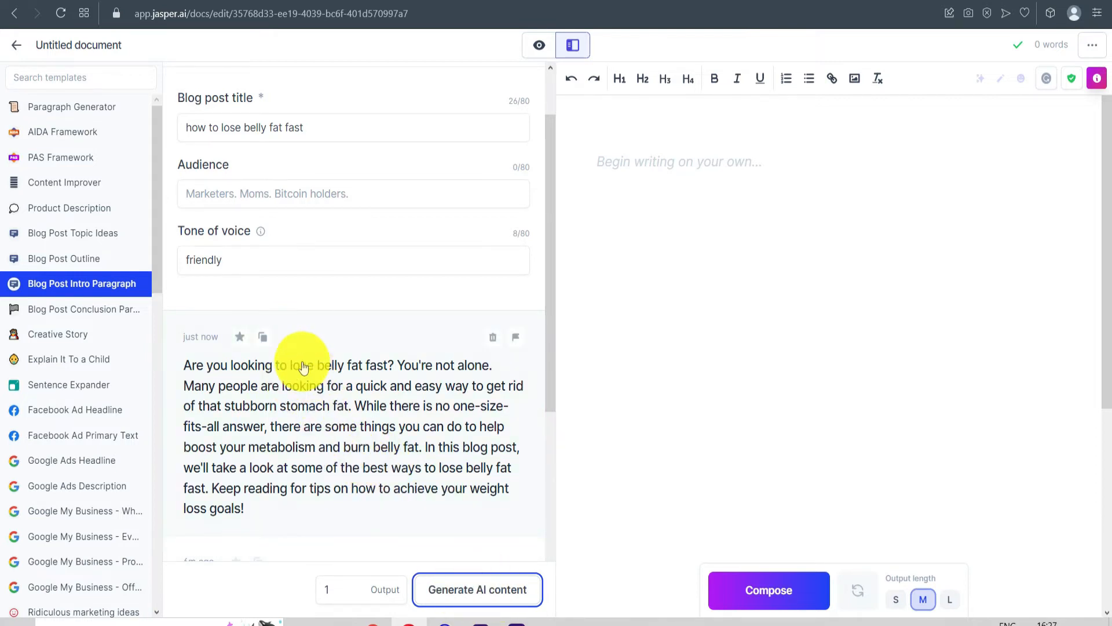
{"action": "left_click", "coordinate": [264, 343]}
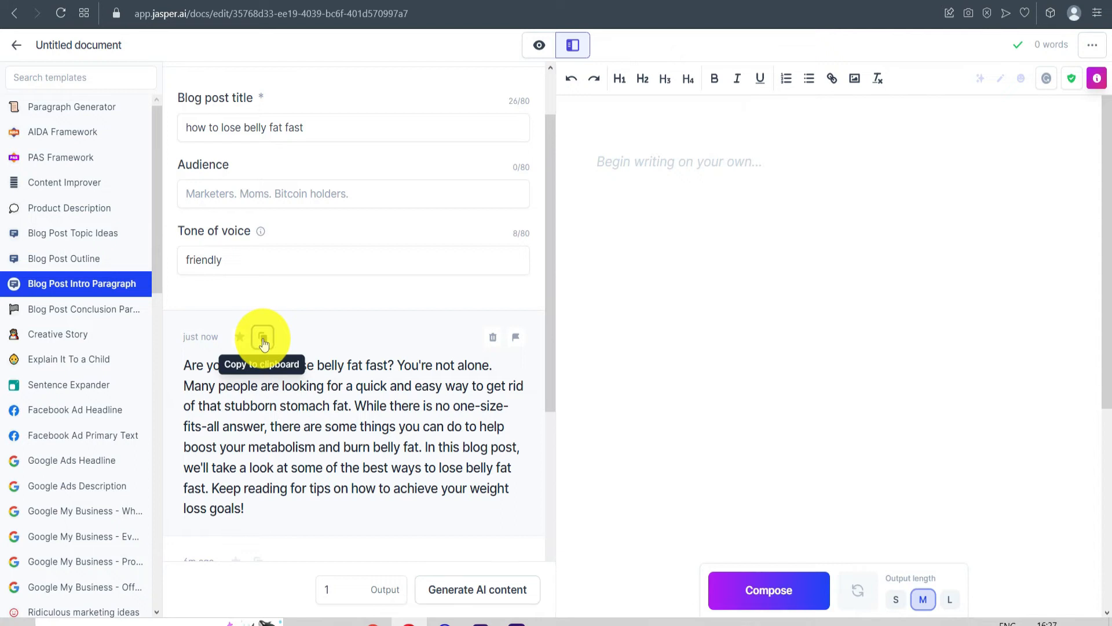
{"action": "left_click", "coordinate": [665, 165]}
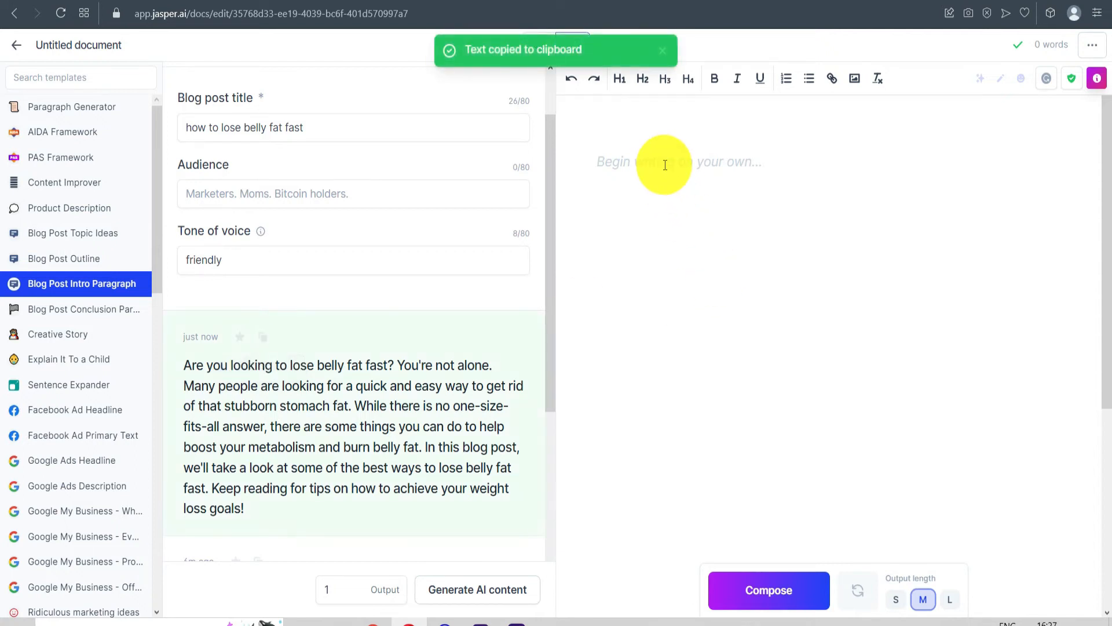
{"action": "key", "text": "ctrl+v"}
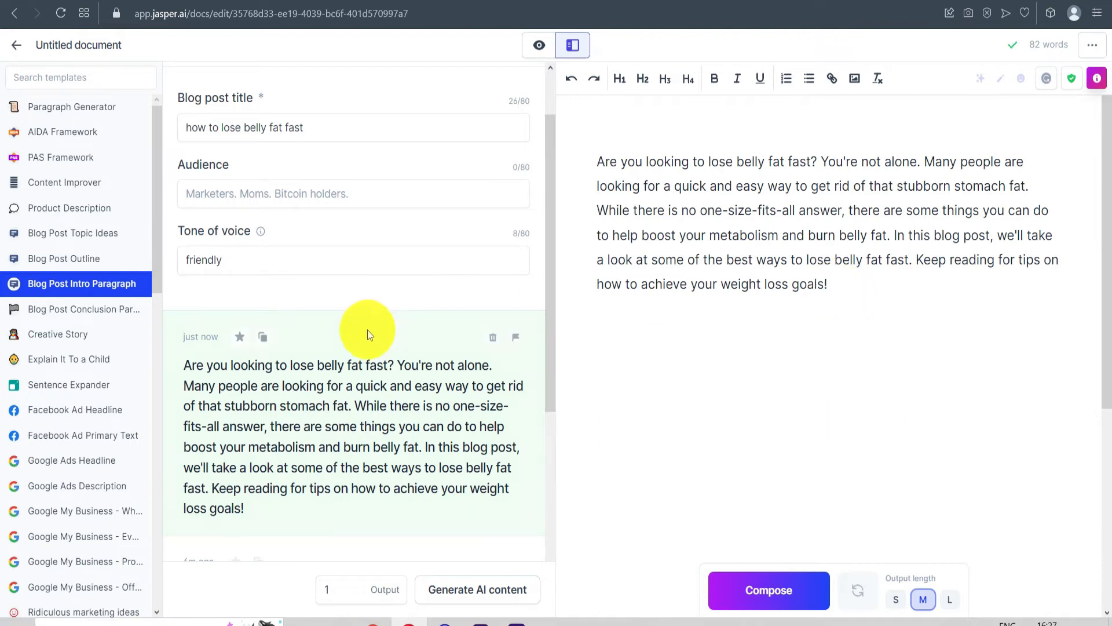
Open the Blog Post Outline template and set its title to "How to Lose belly fat fast" and tone of voice to "friendly"
{"action": "scroll", "coordinate": [360, 351], "scroll_direction": "up", "scroll_amount": 2}
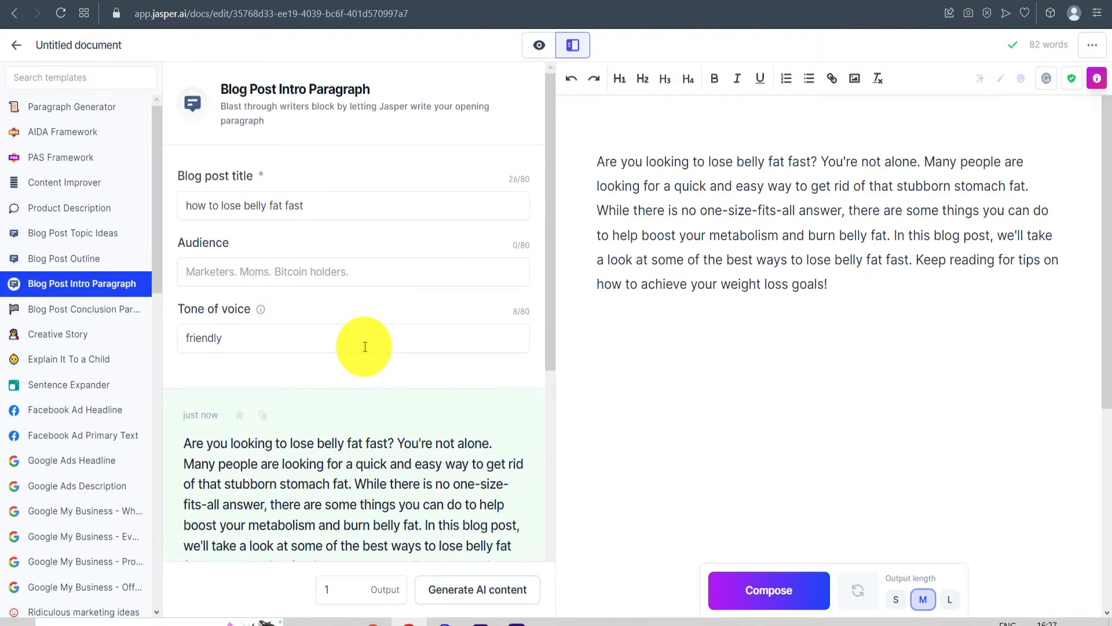
{"action": "left_click", "coordinate": [83, 261]}
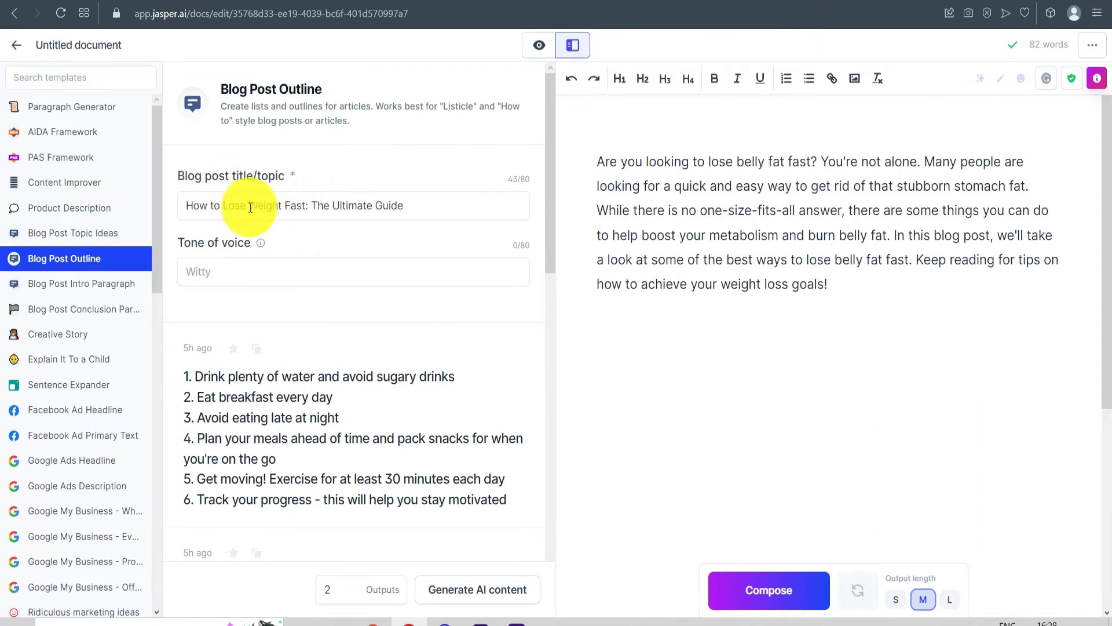
{"action": "left_click_drag", "start_coordinate": [250, 205], "coordinate": [412, 204]}
{"action": "type", "text": "b"}
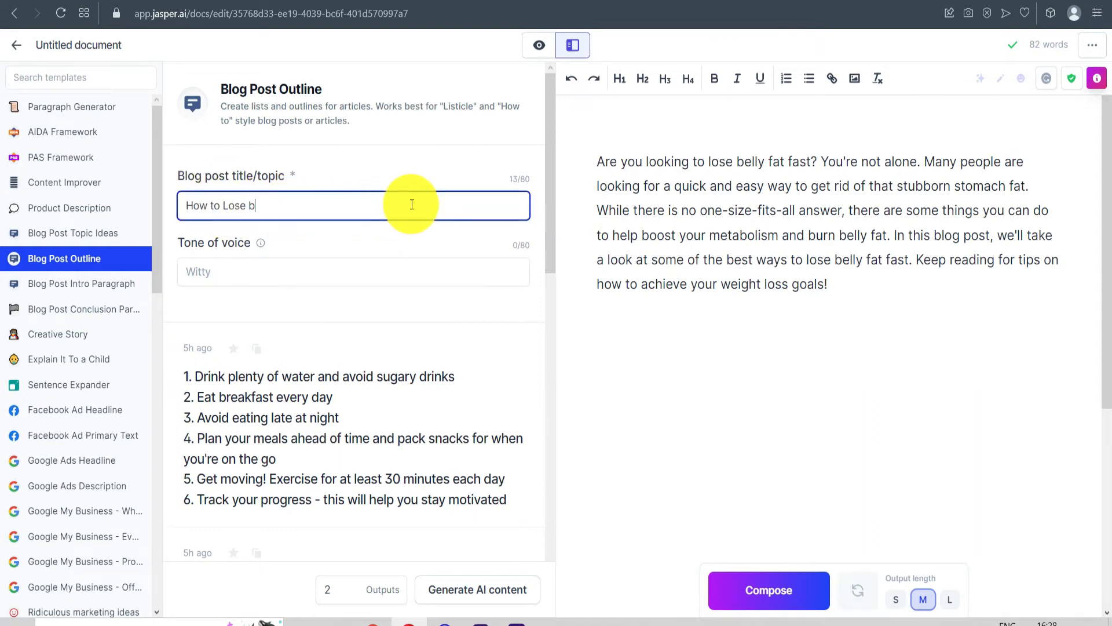
{"action": "type", "text": "elly fat fast"}
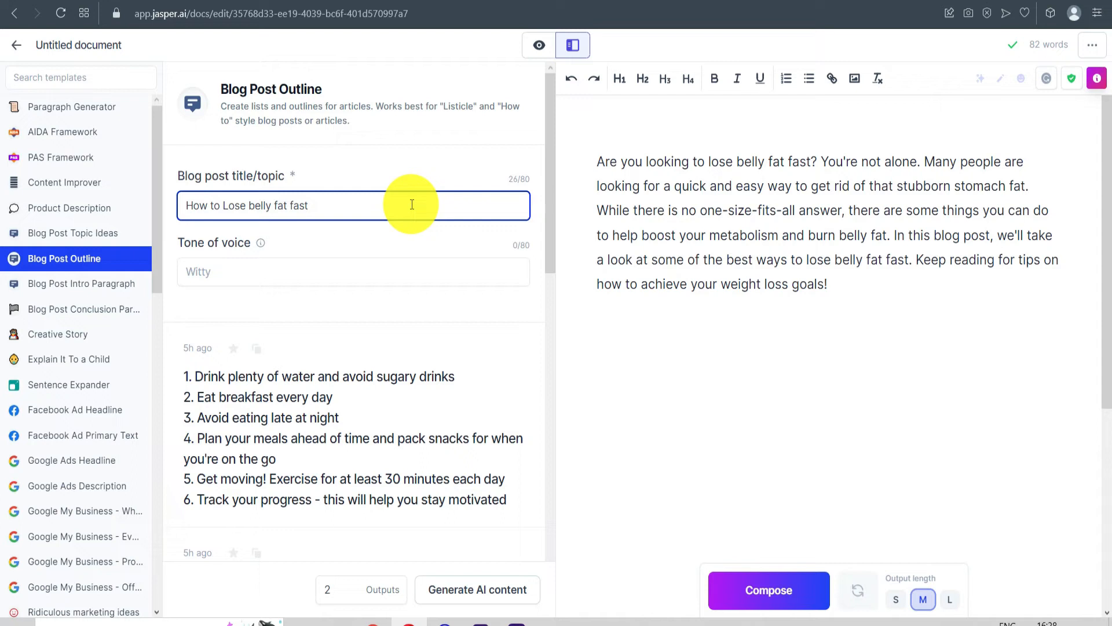
{"action": "left_click", "coordinate": [351, 272]}
{"action": "type", "text": "fr"}
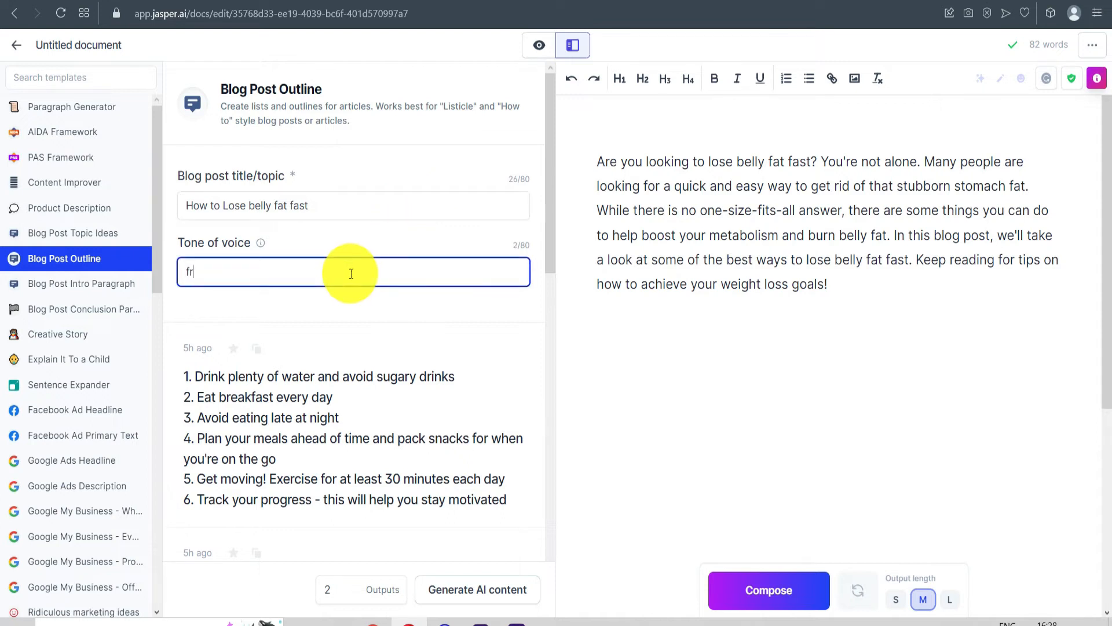
{"action": "type", "text": "iendly"}
{"action": "scroll", "coordinate": [351, 273], "scroll_direction": "down", "scroll_amount": 1}
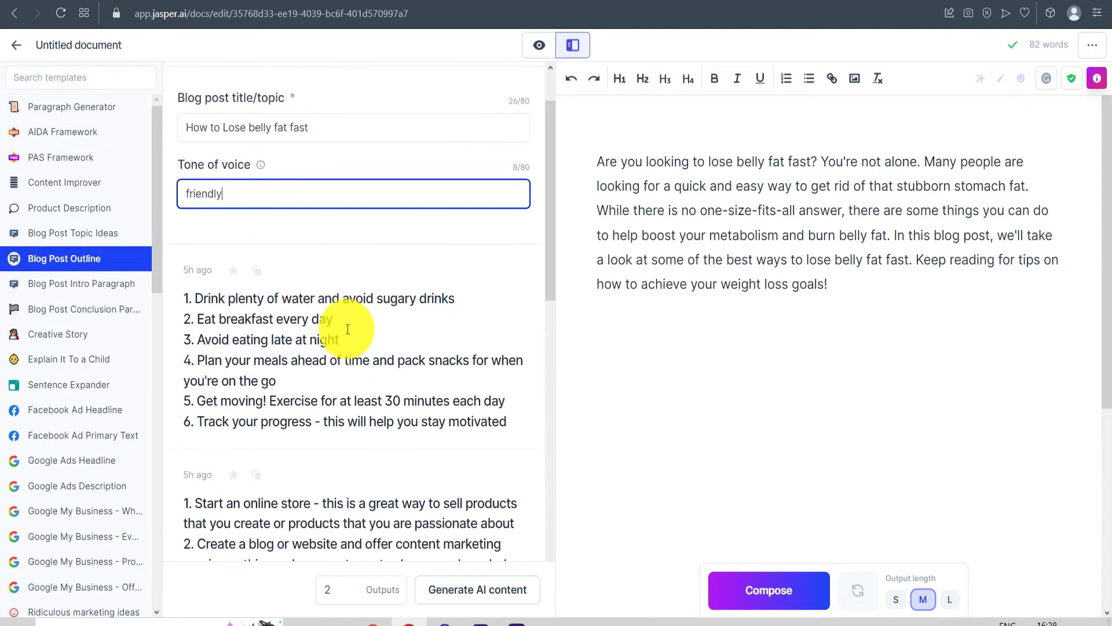
Shorten the outline title to "How to Lose belly fat", set the number of outputs to 1 and generate the outline
{"action": "left_click", "coordinate": [350, 589]}
{"action": "left_click", "coordinate": [351, 595]}
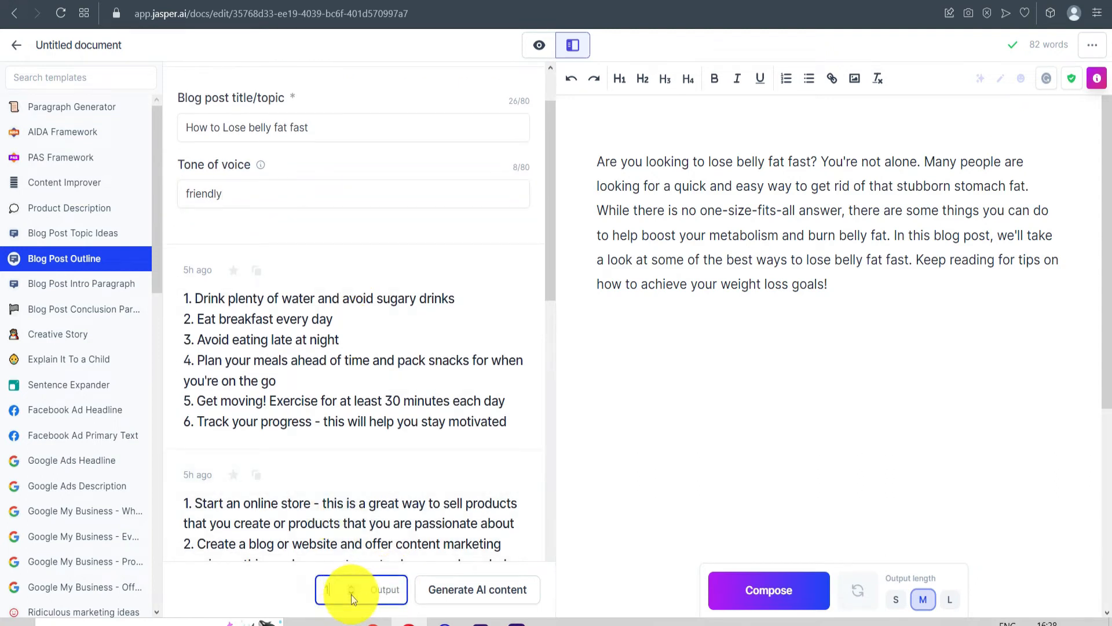
{"action": "left_click", "coordinate": [477, 599]}
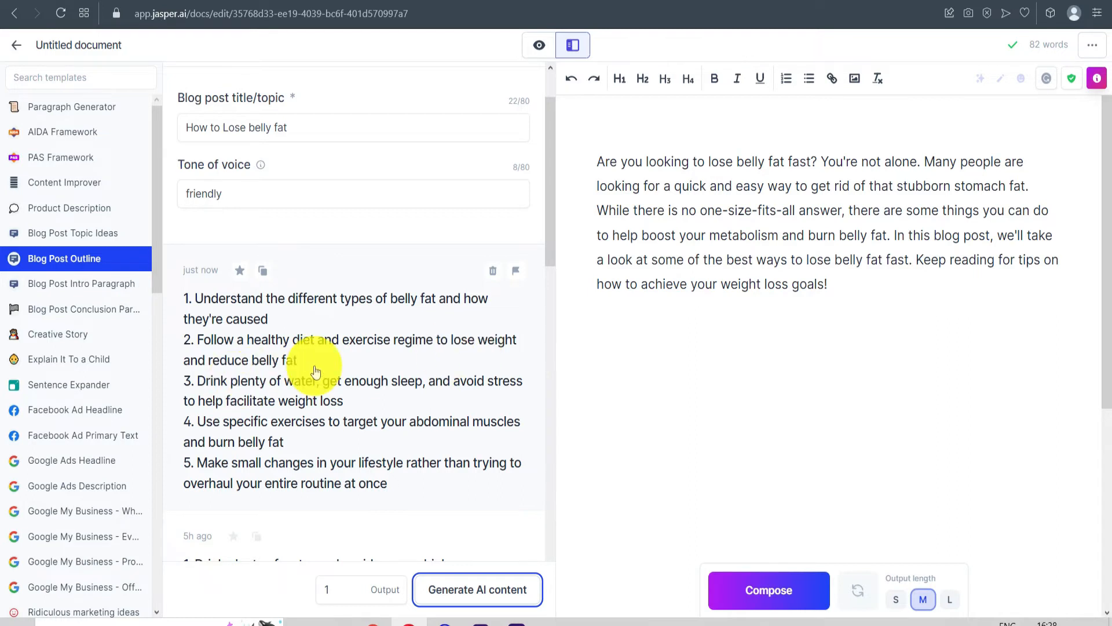
Copy the newly generated five-point outline and paste it below the intro paragraph in the document
{"action": "scroll", "coordinate": [307, 336], "scroll_direction": "down", "scroll_amount": 5}
{"action": "scroll", "coordinate": [307, 348], "scroll_direction": "up", "scroll_amount": 4}
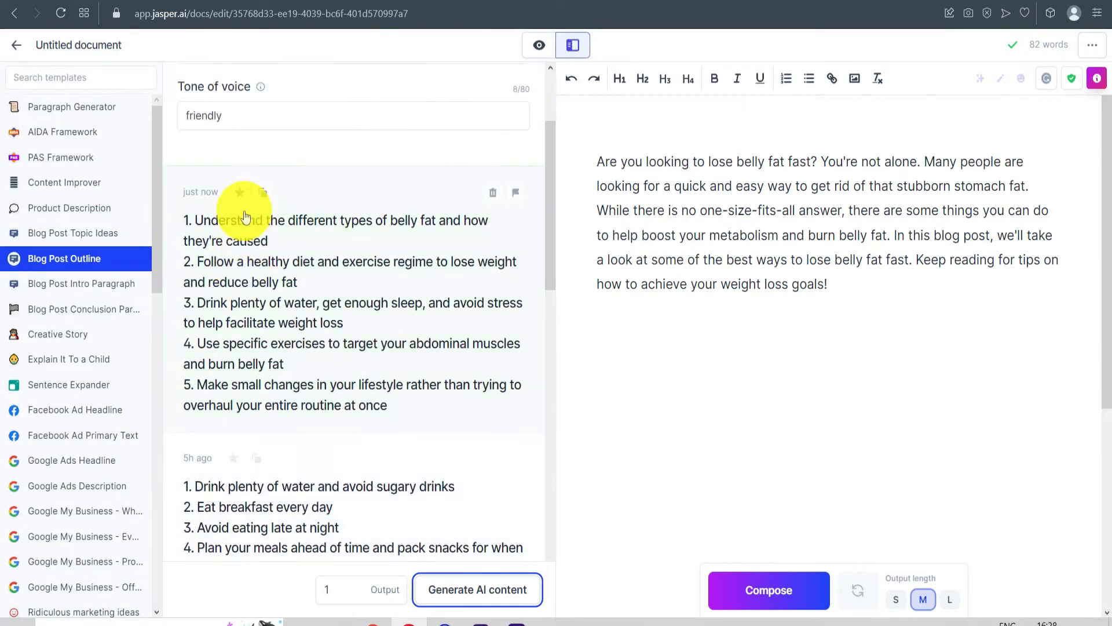
{"action": "left_click", "coordinate": [262, 192]}
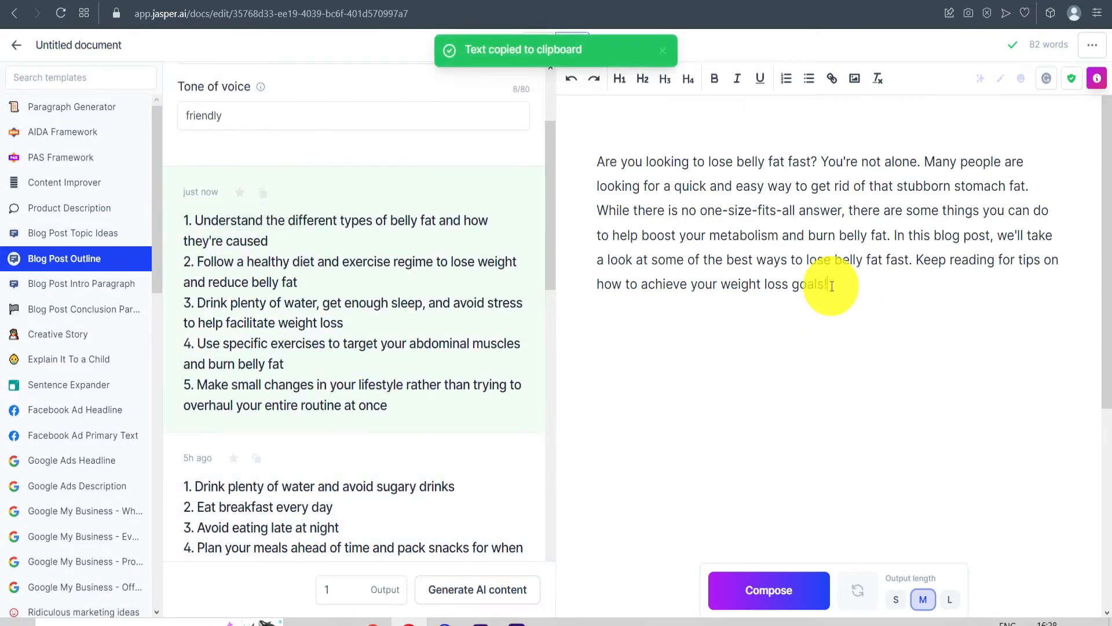
{"action": "key", "text": "ctrl+v"}
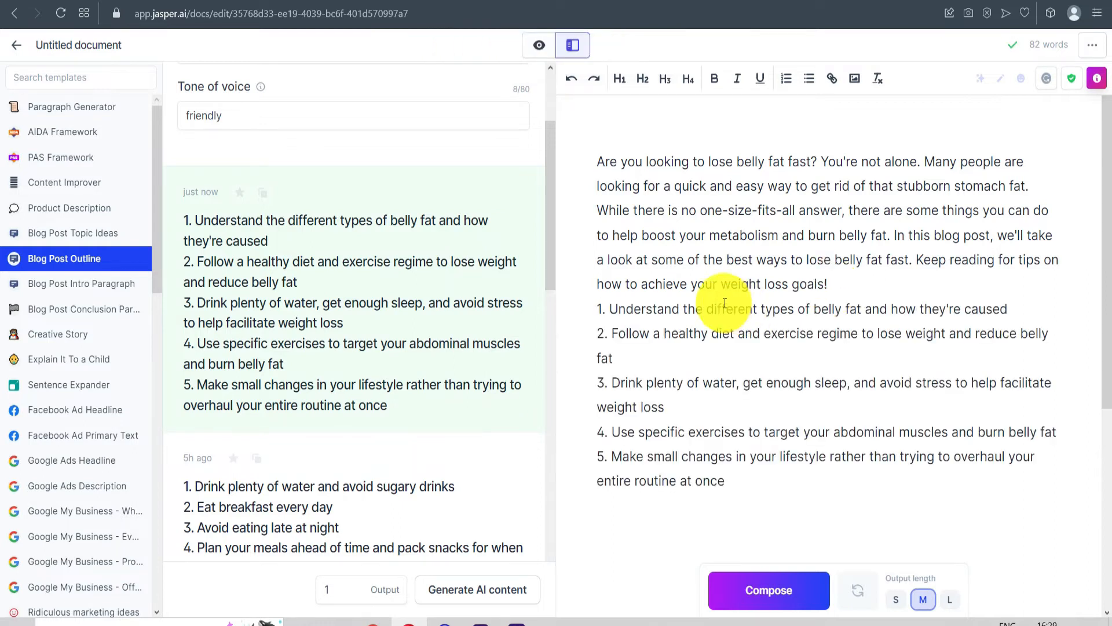
Format each of the five numbered outline points in the document as an H2 heading
{"action": "triple_click", "coordinate": [641, 314]}
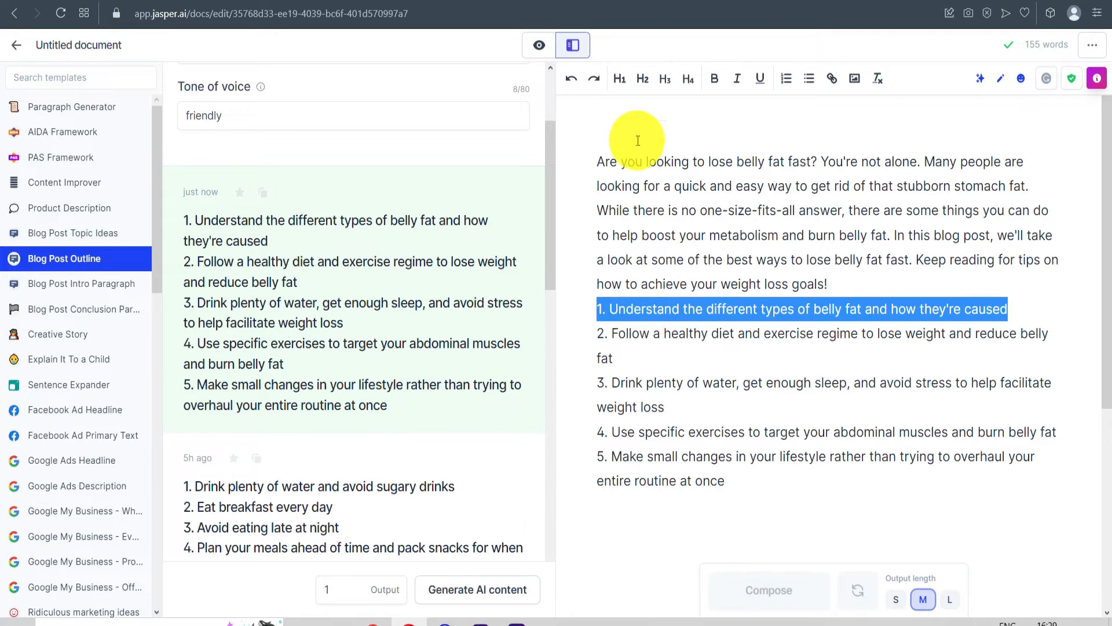
{"action": "left_click", "coordinate": [643, 78]}
{"action": "triple_click", "coordinate": [676, 388]}
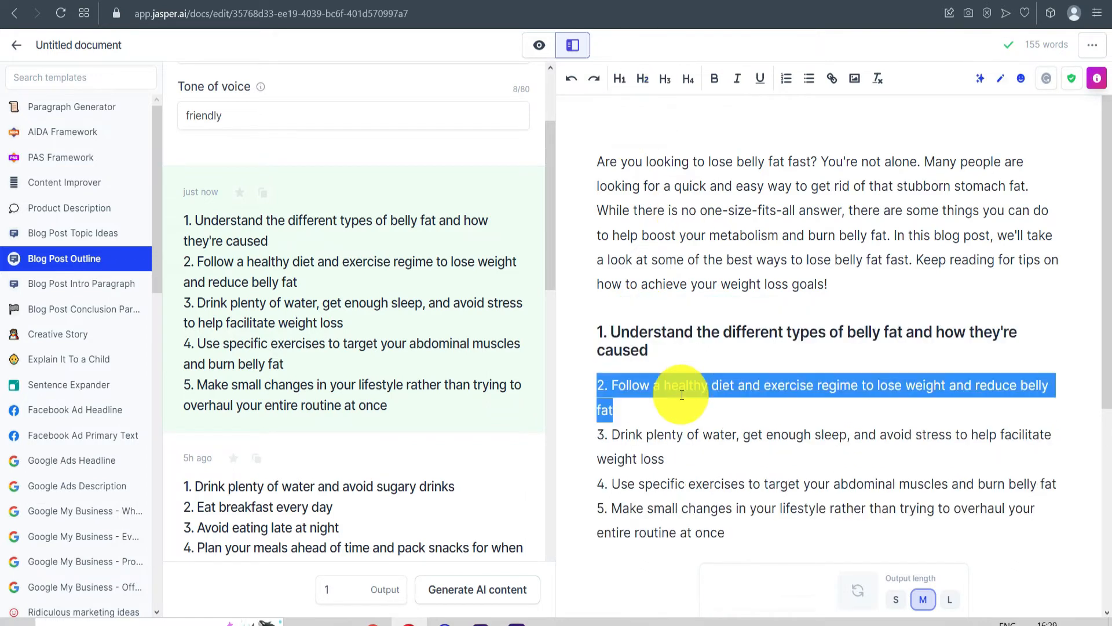
{"action": "left_click", "coordinate": [643, 79]}
{"action": "left_click", "coordinate": [643, 80]}
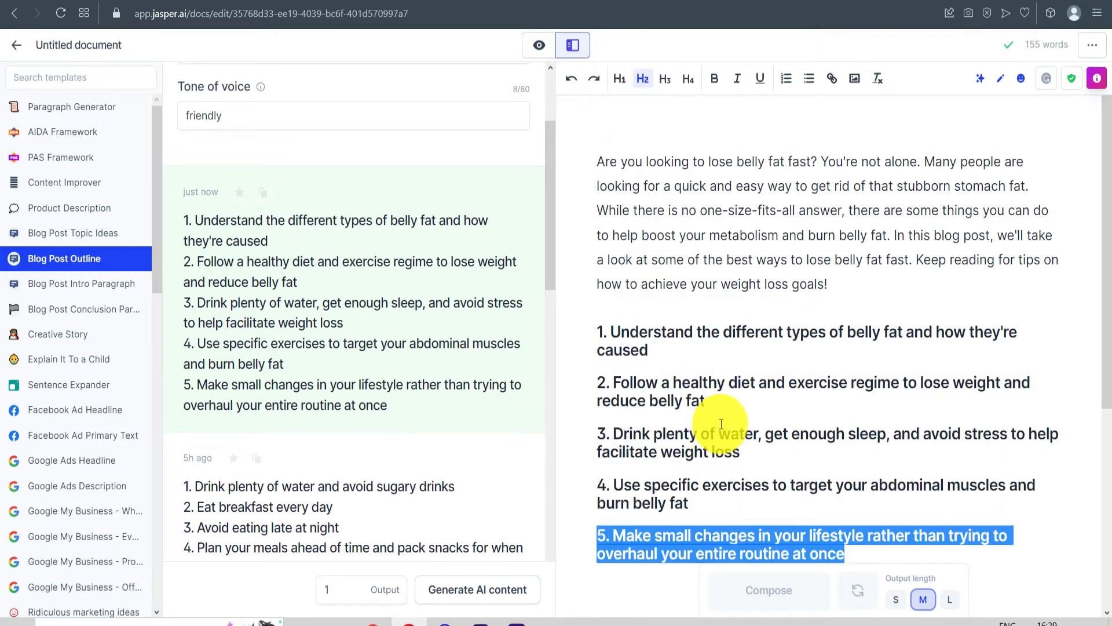
Copy the first heading's text without its number and use it to replace the topic in the Paragraph Generator template
{"action": "scroll", "coordinate": [689, 351], "scroll_direction": "down", "scroll_amount": 1}
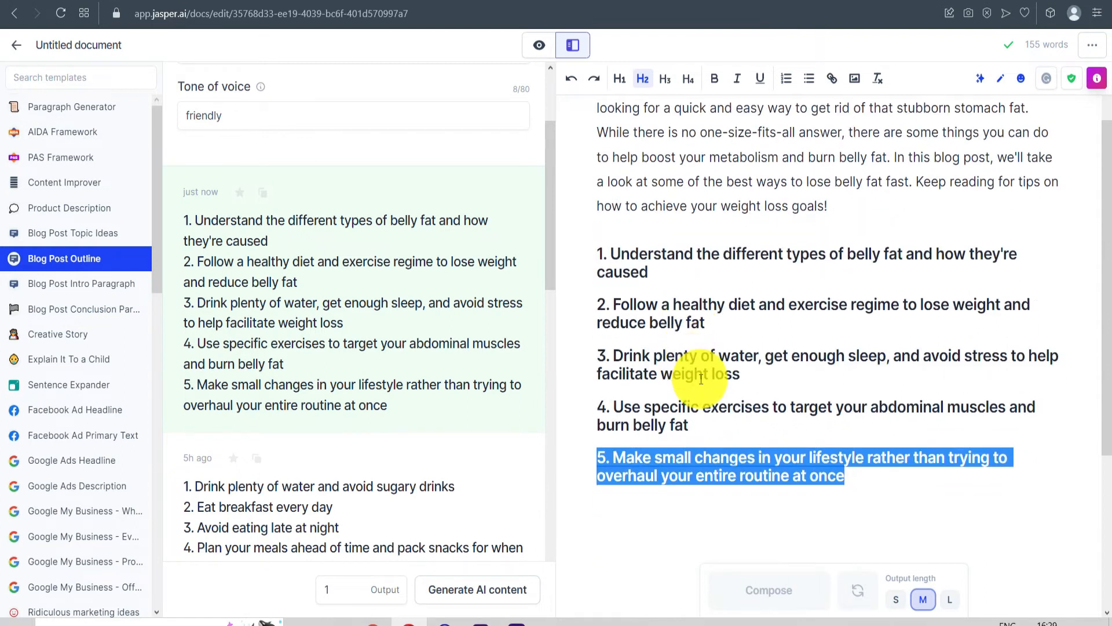
{"action": "scroll", "coordinate": [695, 363], "scroll_direction": "up", "scroll_amount": 1}
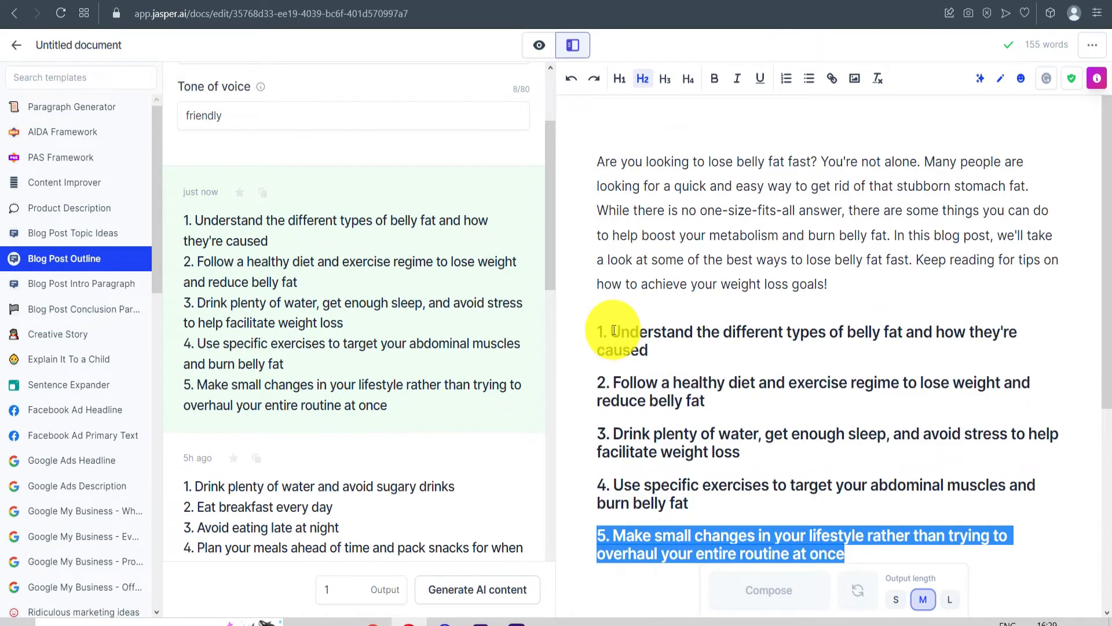
{"action": "left_click_drag", "start_coordinate": [614, 331], "coordinate": [657, 358]}
{"action": "key", "text": "ctrl+c"}
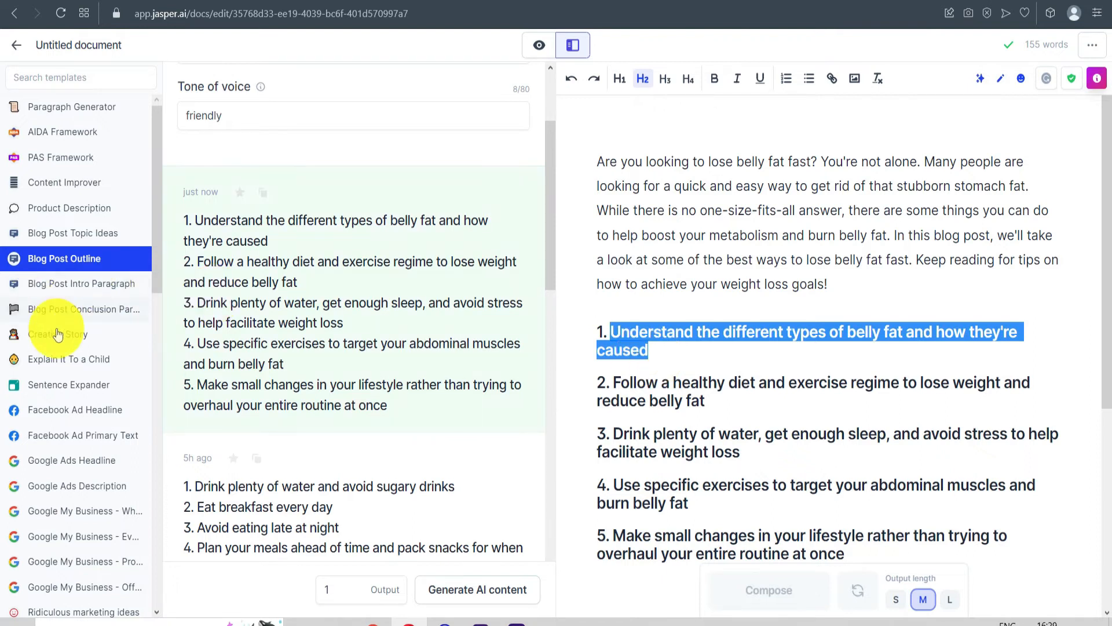
{"action": "left_click", "coordinate": [68, 110]}
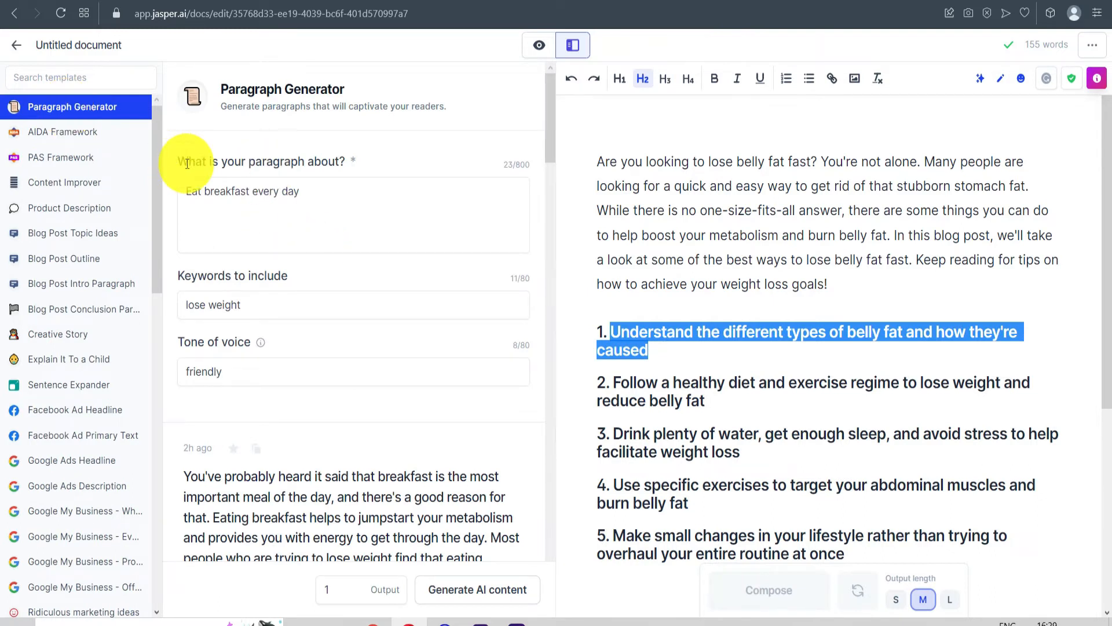
{"action": "left_click", "coordinate": [261, 194]}
{"action": "key", "text": "ctrl+a"}
{"action": "key", "text": "ctrl+v"}
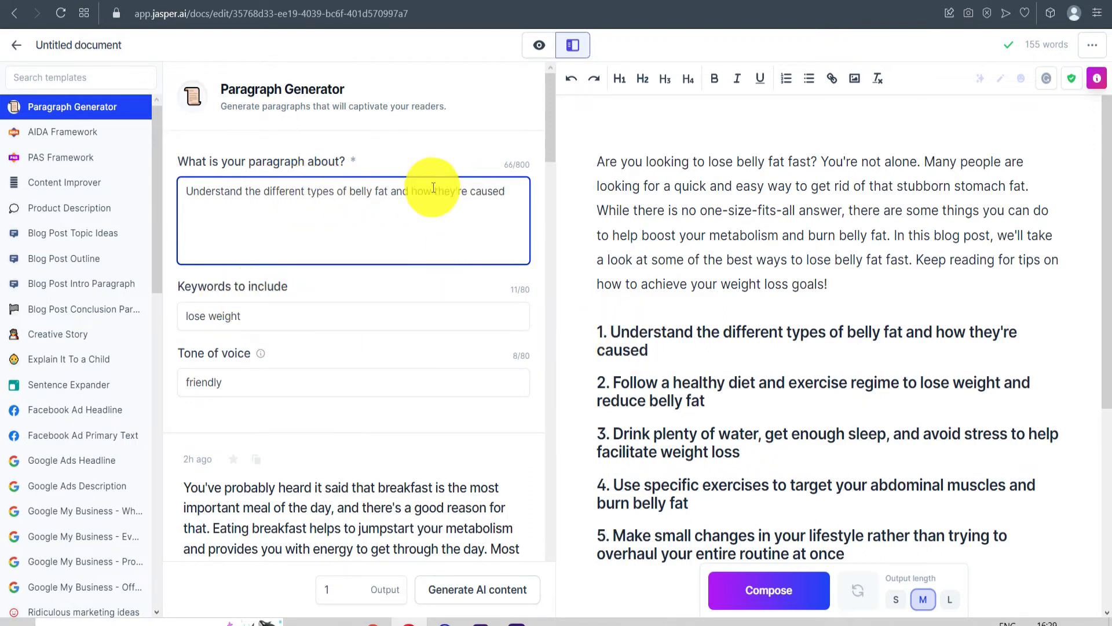
Replace the keywords to include with "belly fat", copied from the paragraph topic
{"action": "left_click_drag", "start_coordinate": [352, 195], "coordinate": [388, 195]}
{"action": "key", "text": "ctrl+c"}
{"action": "left_click", "coordinate": [277, 323]}
{"action": "key", "text": "ctrl+a"}
{"action": "key", "text": "ctrl+v"}
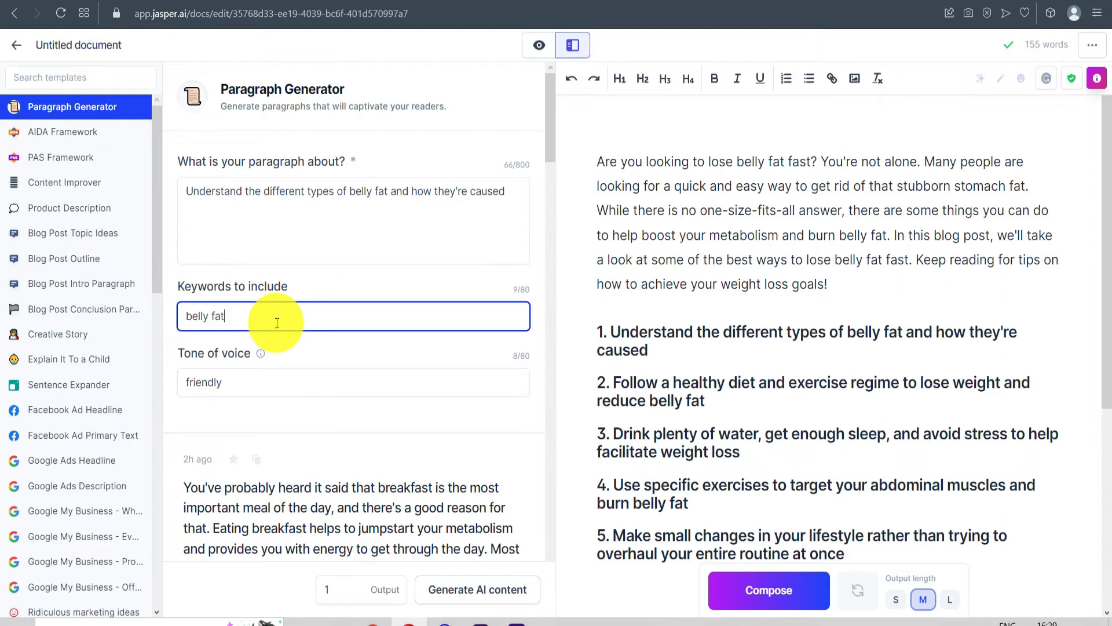
{"action": "left_click", "coordinate": [304, 353]}
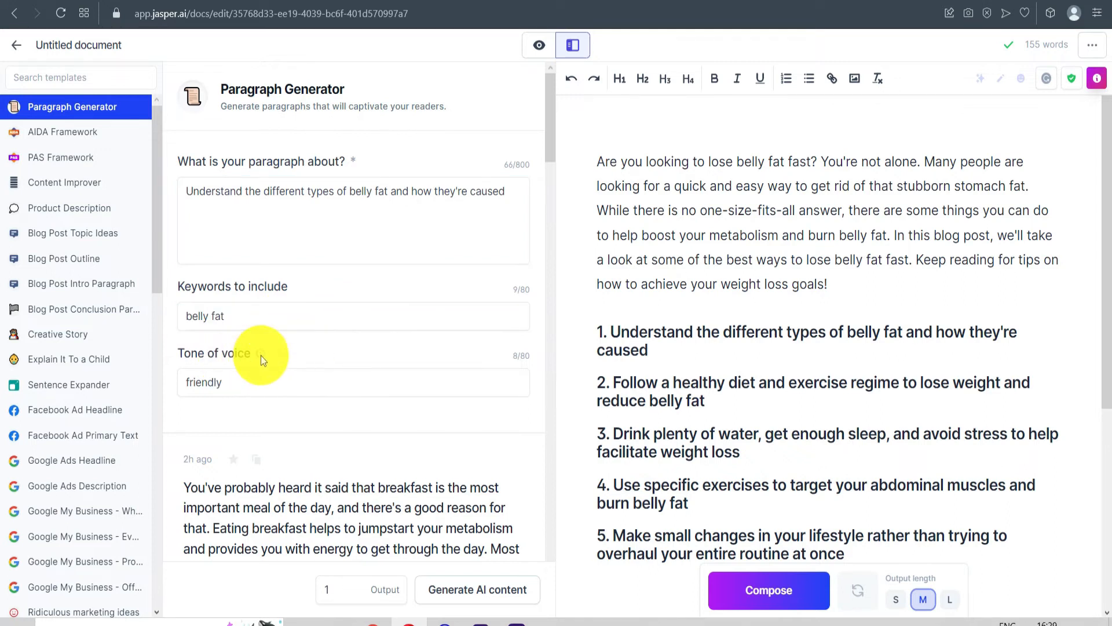
Generate the paragraph about the different types of belly fat with the friendly tone and review it
{"action": "scroll", "coordinate": [270, 338], "scroll_direction": "down", "scroll_amount": 1}
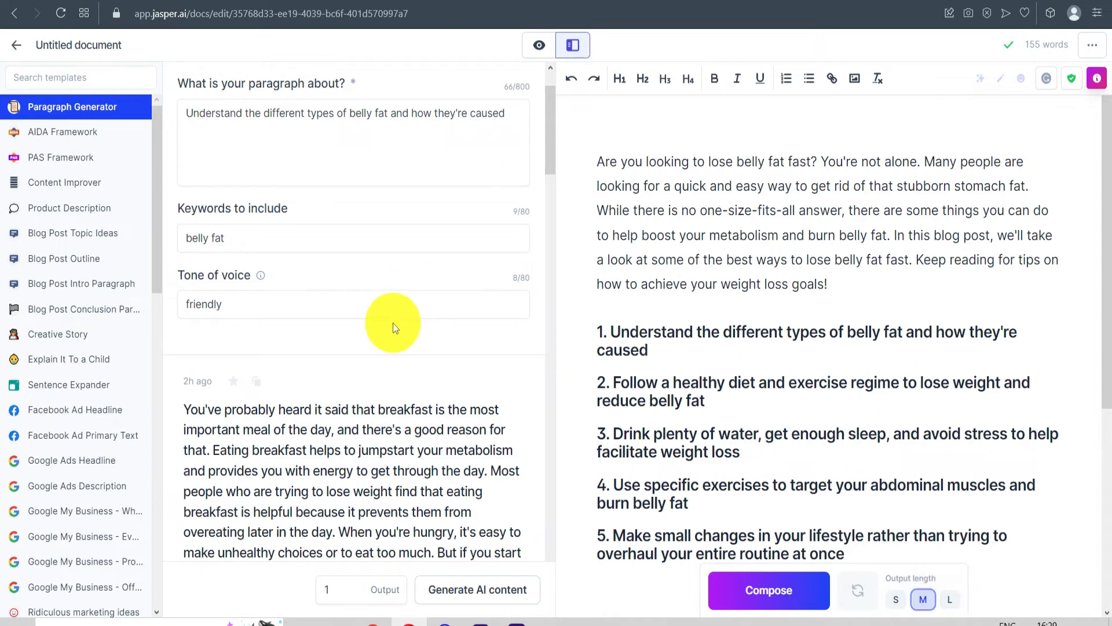
{"action": "scroll", "coordinate": [393, 328], "scroll_direction": "up", "scroll_amount": 2}
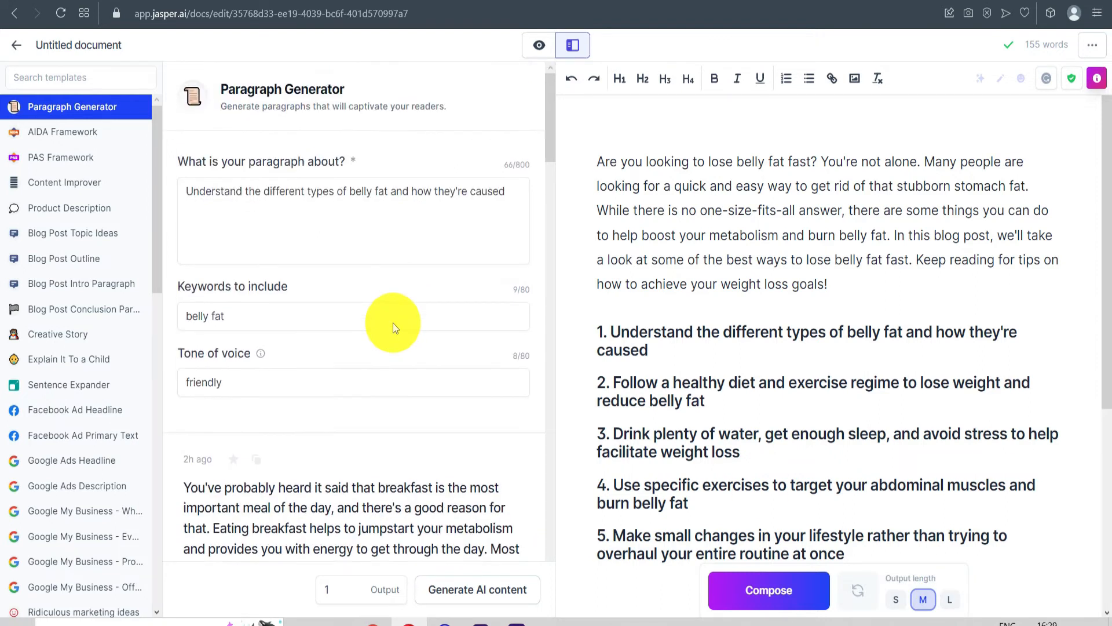
{"action": "scroll", "coordinate": [393, 328], "scroll_direction": "down", "scroll_amount": 3}
{"action": "scroll", "coordinate": [394, 325], "scroll_direction": "up", "scroll_amount": 3}
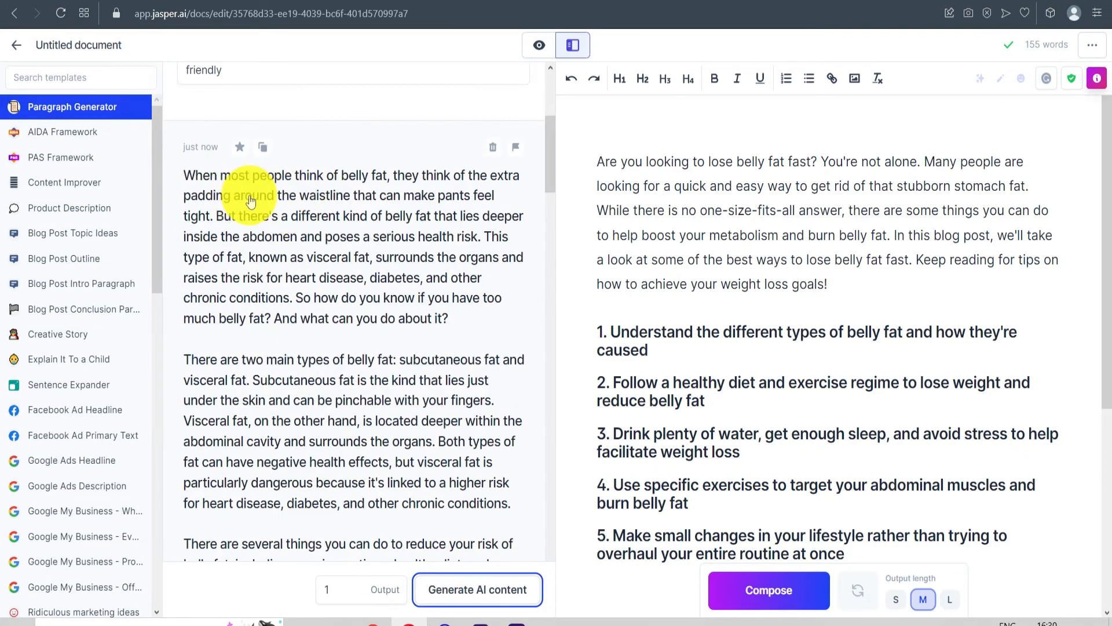
{"action": "scroll", "coordinate": [243, 274], "scroll_direction": "up", "scroll_amount": 1}
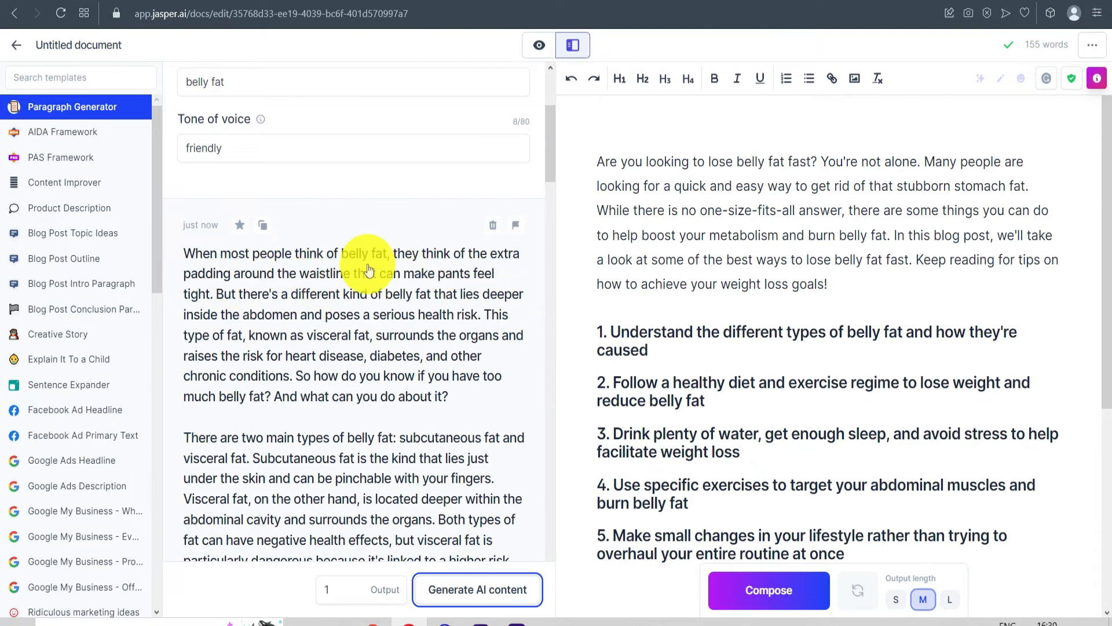
Copy the generated belly fat types text and paste it on a new line under the first heading
{"action": "left_click", "coordinate": [263, 228]}
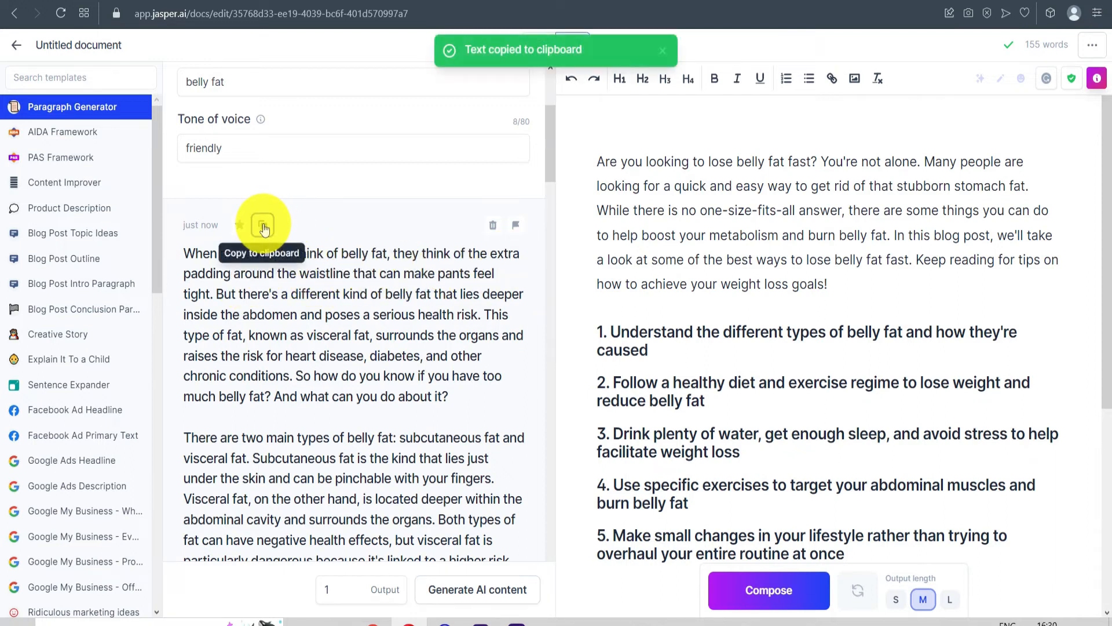
{"action": "left_click", "coordinate": [669, 354]}
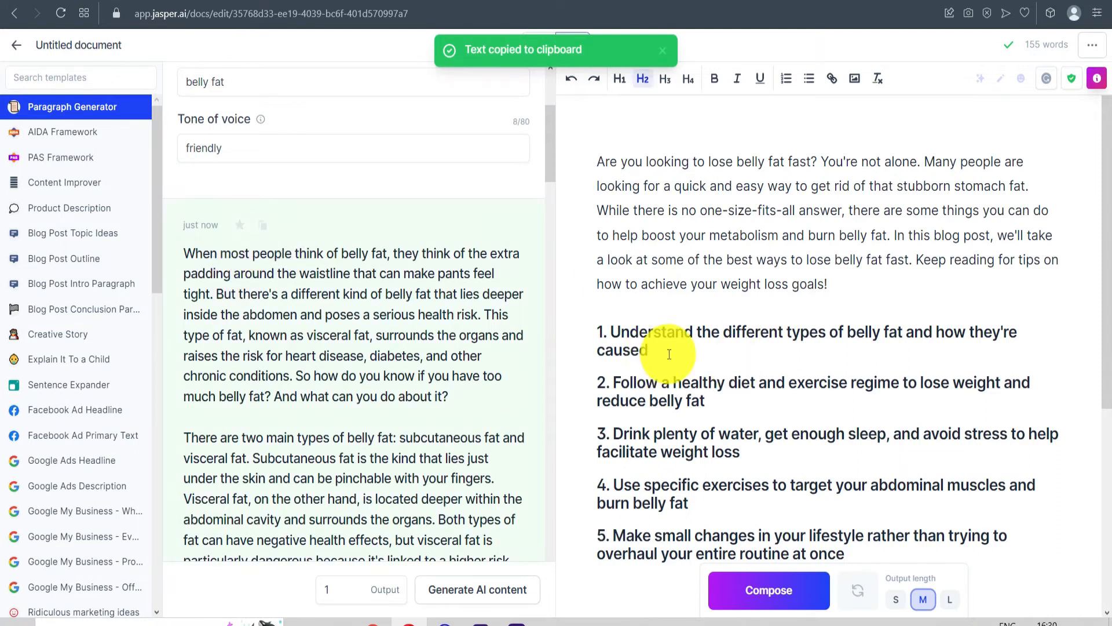
{"action": "key", "text": "Return"}
{"action": "key", "text": "ctrl+v"}
Replace the Paragraph Generator topic with the second heading's text, "Follow a healthy diet and exercise regime to lose weight and reduce belly fat"
{"action": "scroll", "coordinate": [669, 354], "scroll_direction": "down", "scroll_amount": 6}
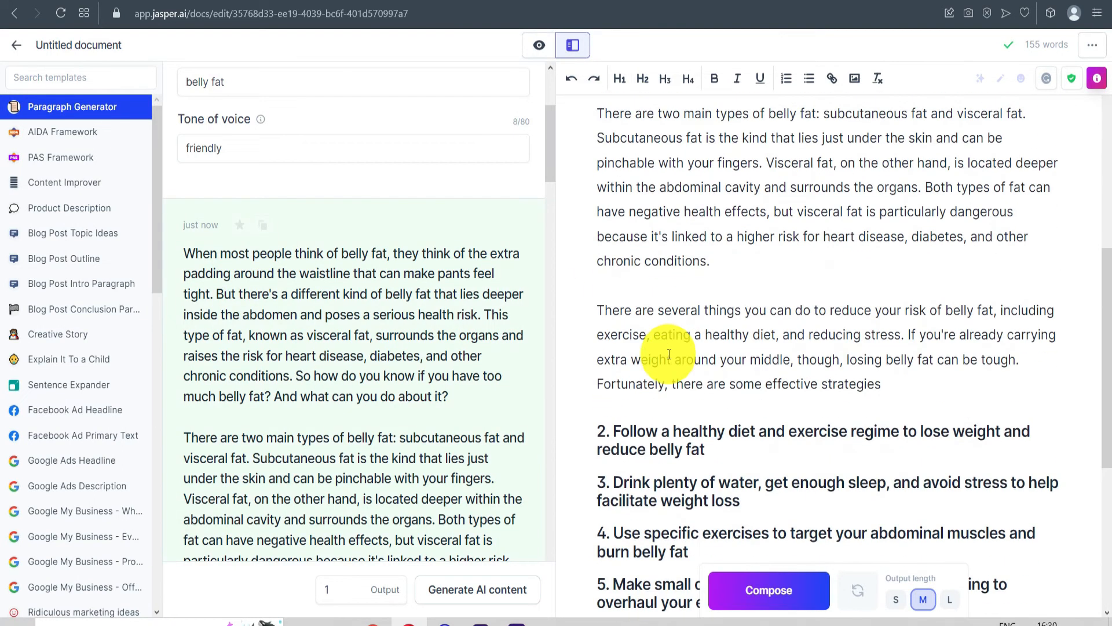
{"action": "scroll", "coordinate": [665, 331], "scroll_direction": "up", "scroll_amount": 1}
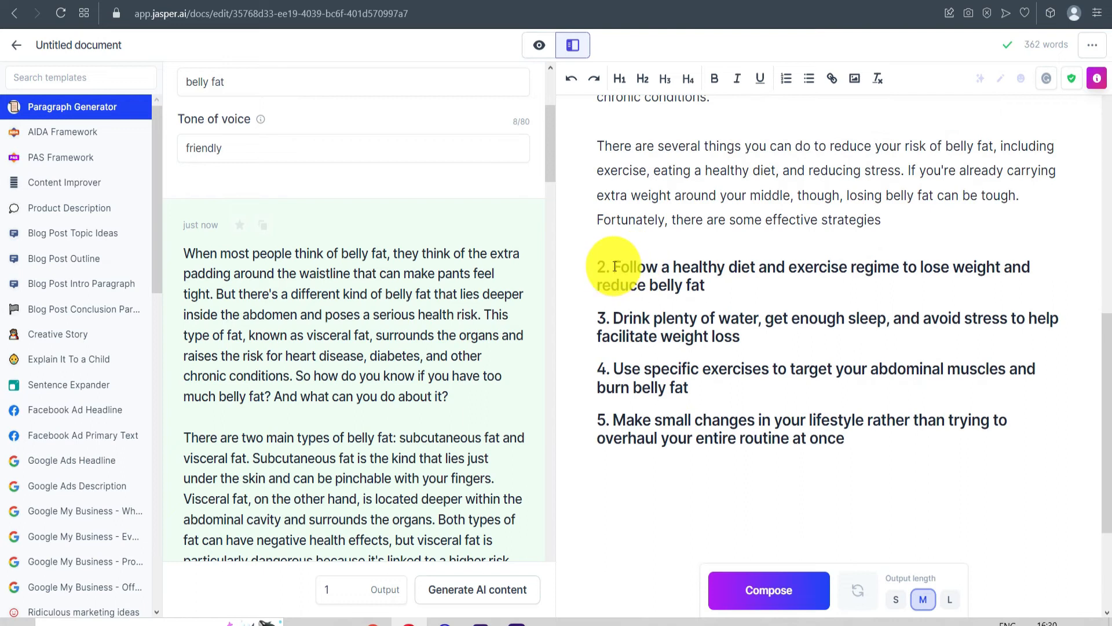
{"action": "left_click_drag", "start_coordinate": [614, 268], "coordinate": [714, 282]}
{"action": "key", "text": "ctrl+c"}
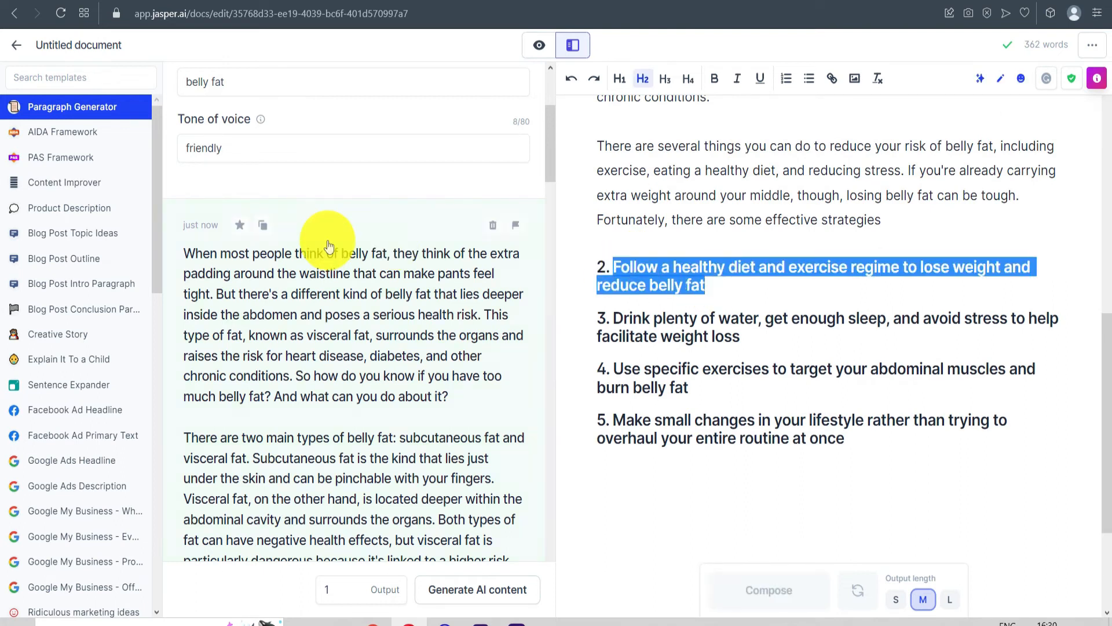
{"action": "scroll", "coordinate": [323, 236], "scroll_direction": "up", "scroll_amount": 5}
{"action": "left_click", "coordinate": [313, 200]}
{"action": "key", "text": "ctrl+a"}
{"action": "key", "text": "ctrl+v"}
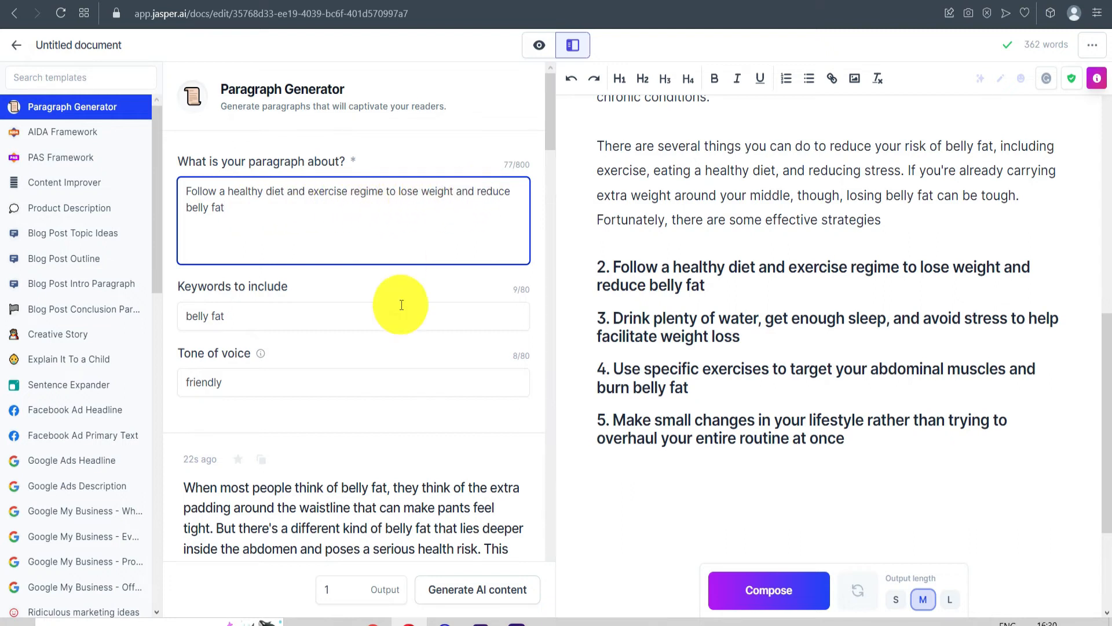
Extend the keywords to include to "belly fat,lose weight"
{"action": "left_click", "coordinate": [340, 322]}
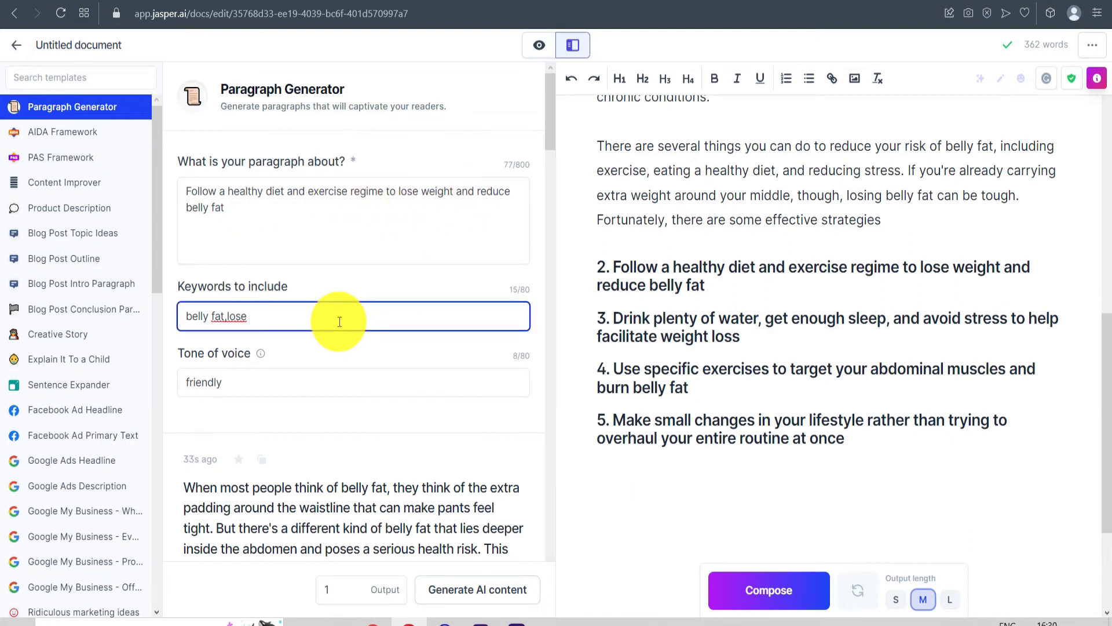
{"action": "type", "text": "belly fat,lose weight"}
{"action": "scroll", "coordinate": [339, 322], "scroll_direction": "down", "scroll_amount": 1}
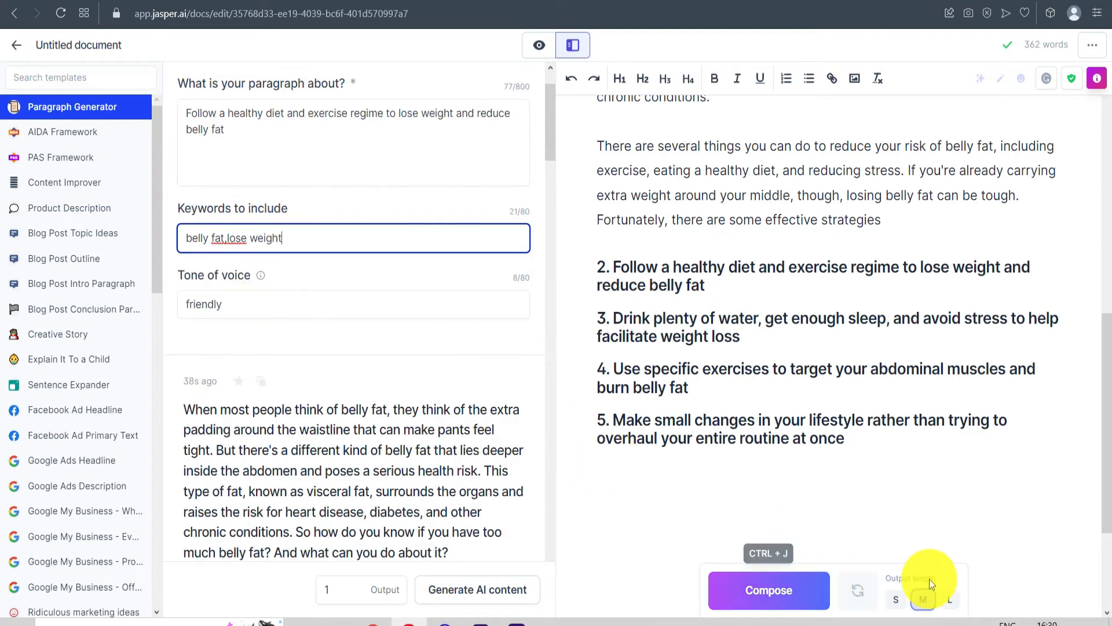
Set the document's output length to S and generate the paragraph about a healthy diet and exercise regime
{"action": "left_click", "coordinate": [898, 600]}
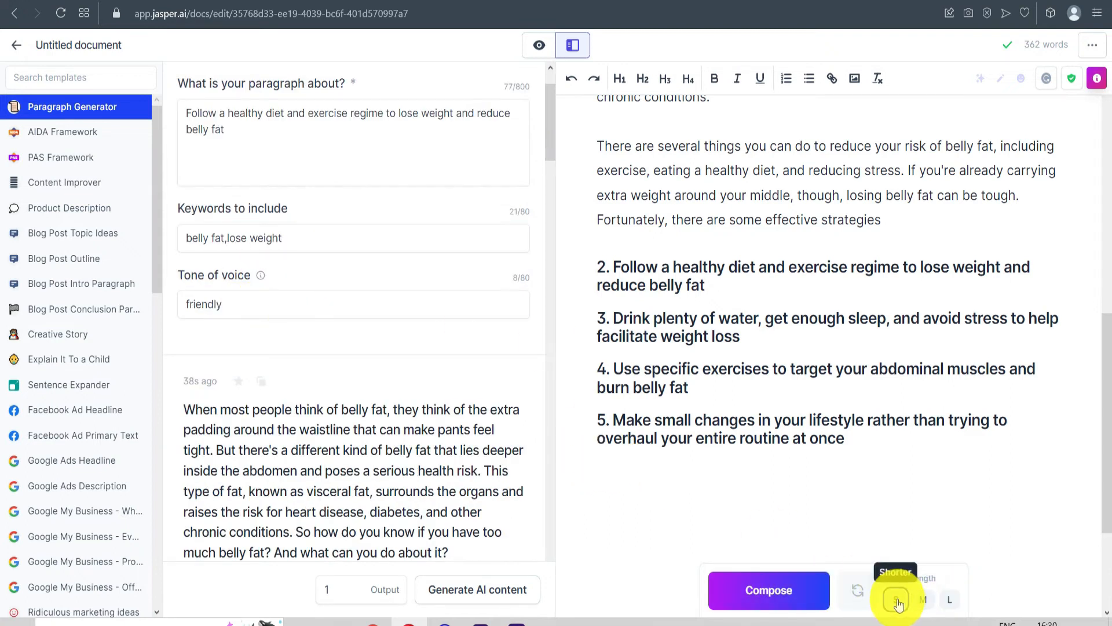
{"action": "scroll", "coordinate": [342, 405], "scroll_direction": "down", "scroll_amount": 1}
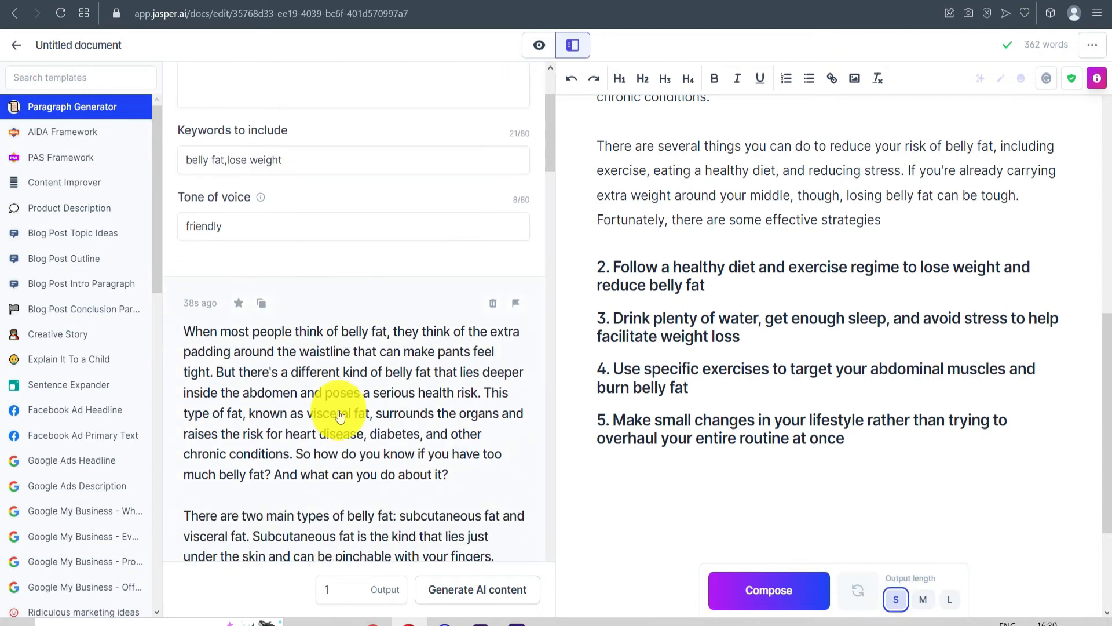
{"action": "left_click", "coordinate": [475, 598]}
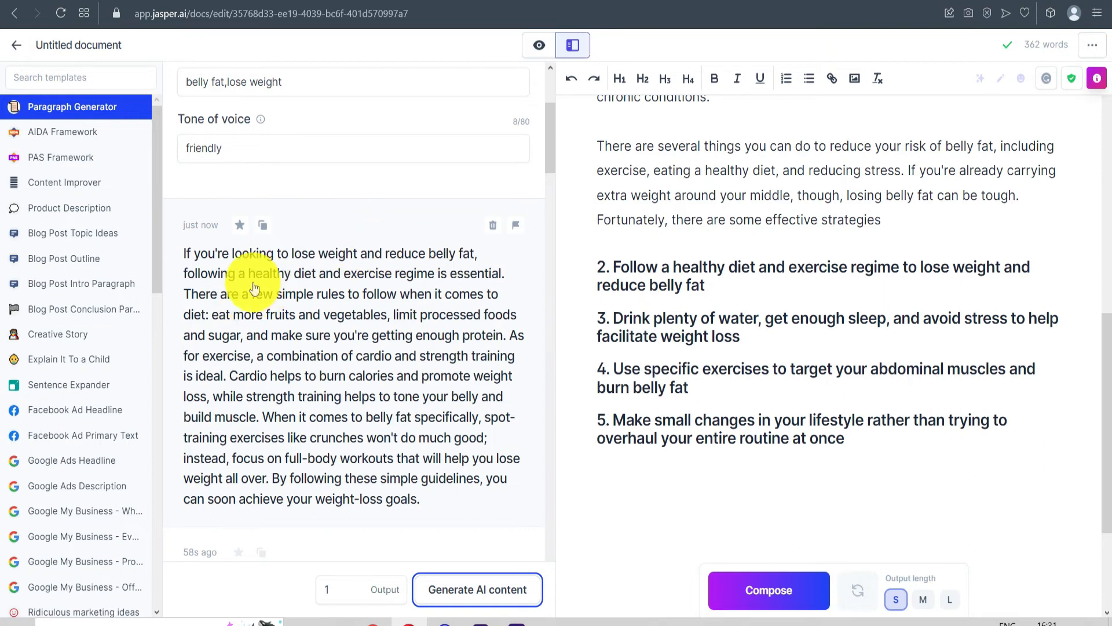
Copy the generated diet and exercise paragraph and paste it on a new line under the second heading
{"action": "left_click", "coordinate": [264, 228]}
{"action": "left_click", "coordinate": [719, 289]}
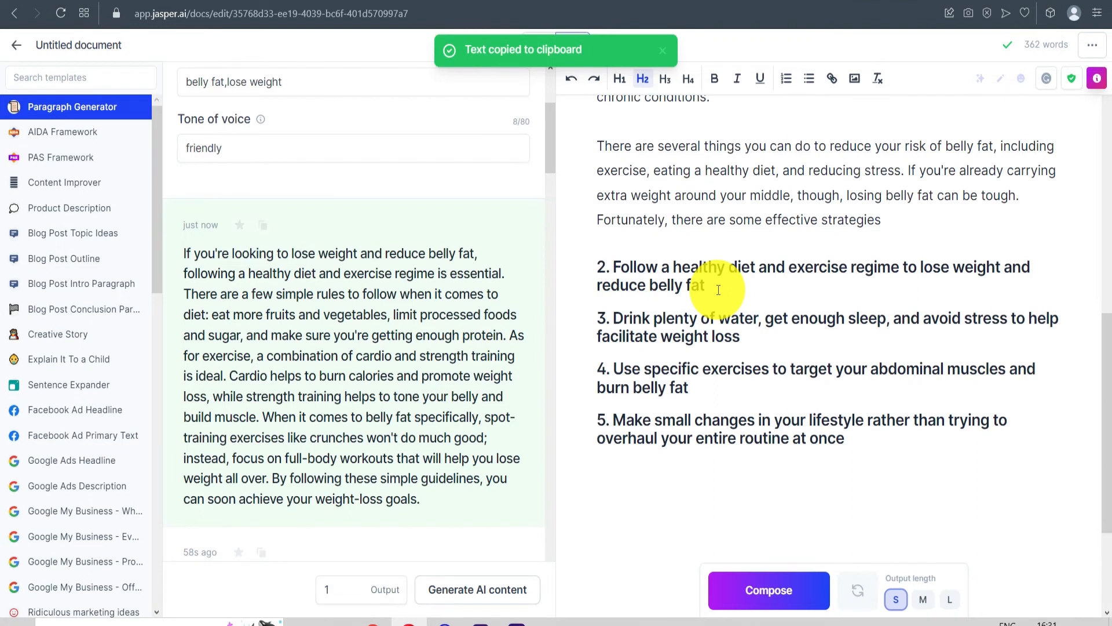
{"action": "key", "text": "Return"}
{"action": "key", "text": "ctrl+v"}
Add a new line reading "Conclusion" below the fifth heading at the end of the document
{"action": "scroll", "coordinate": [710, 301], "scroll_direction": "down", "scroll_amount": 5}
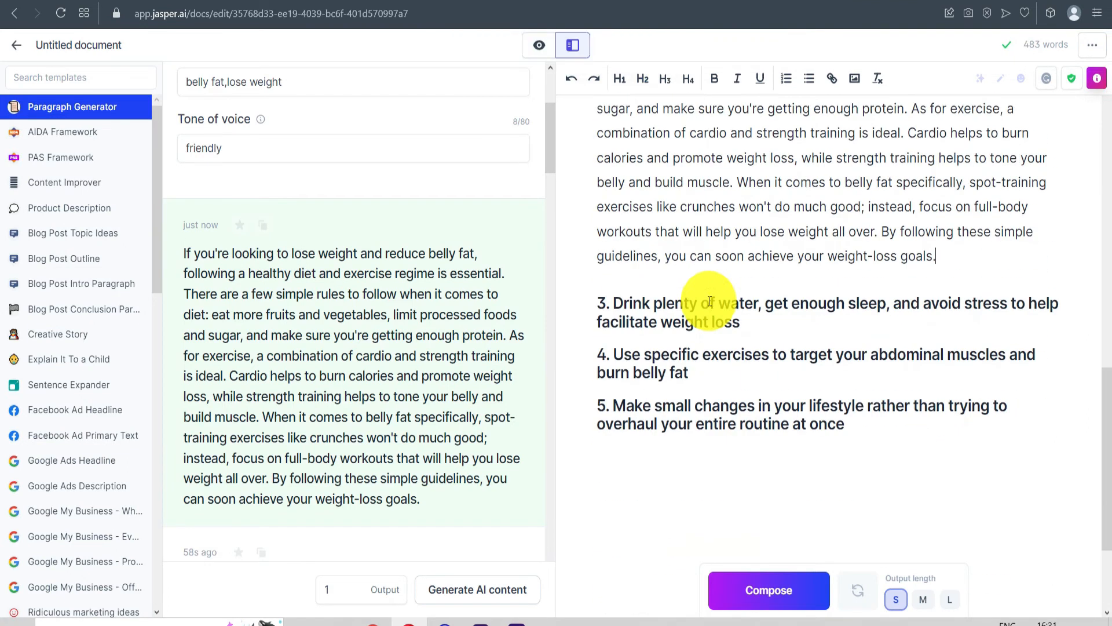
{"action": "scroll", "coordinate": [637, 302], "scroll_direction": "up", "scroll_amount": 3}
{"action": "scroll", "coordinate": [609, 319], "scroll_direction": "down", "scroll_amount": 3}
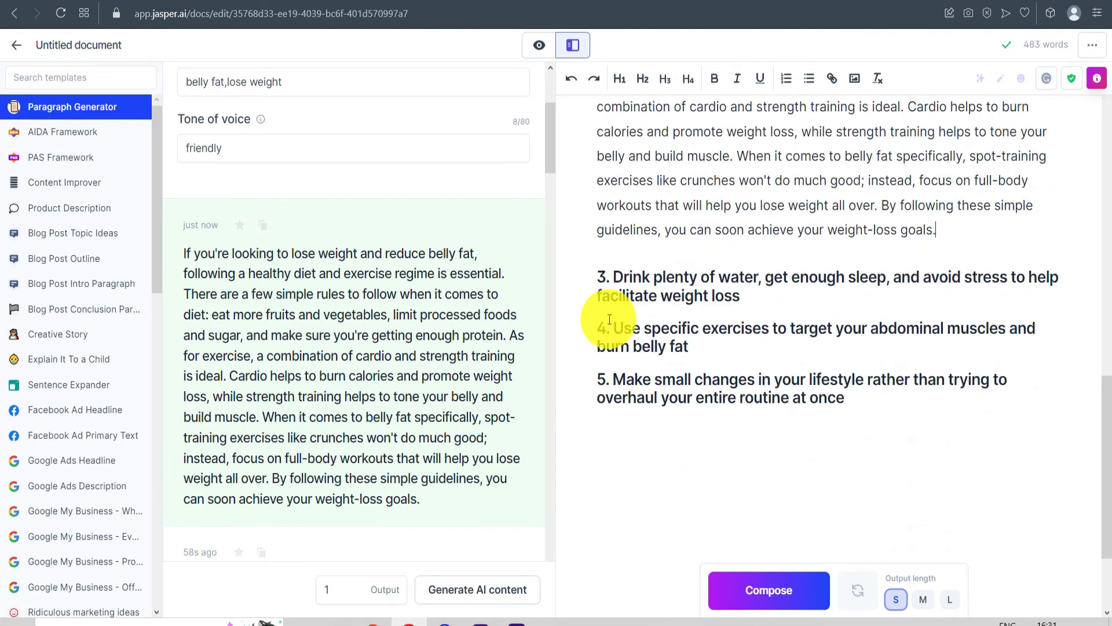
{"action": "left_click_drag", "start_coordinate": [612, 277], "coordinate": [856, 400]}
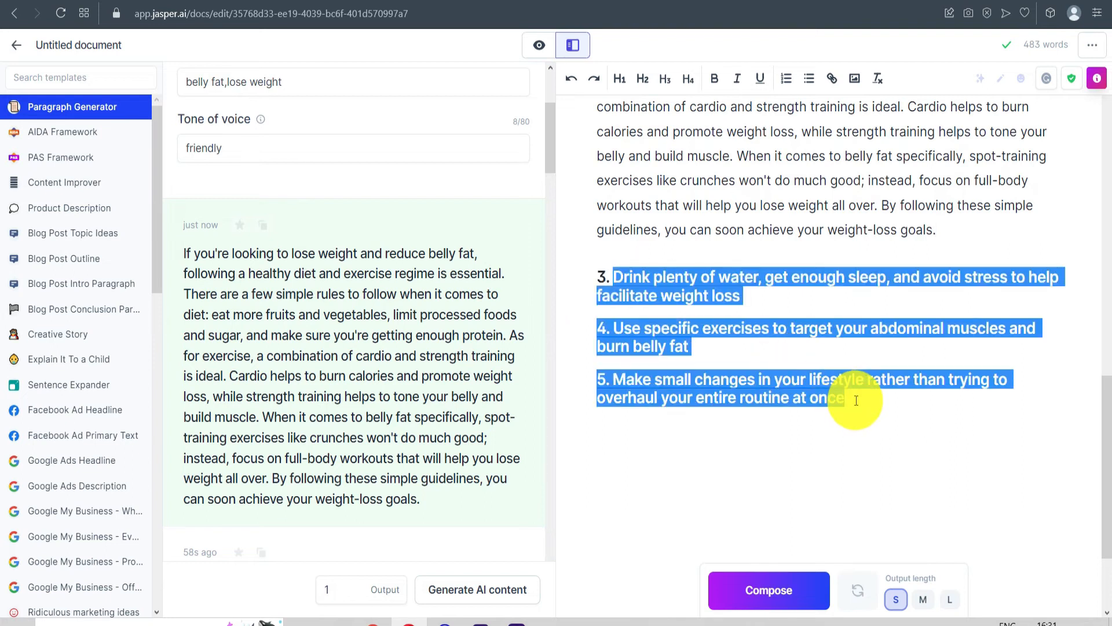
{"action": "left_click", "coordinate": [857, 400]}
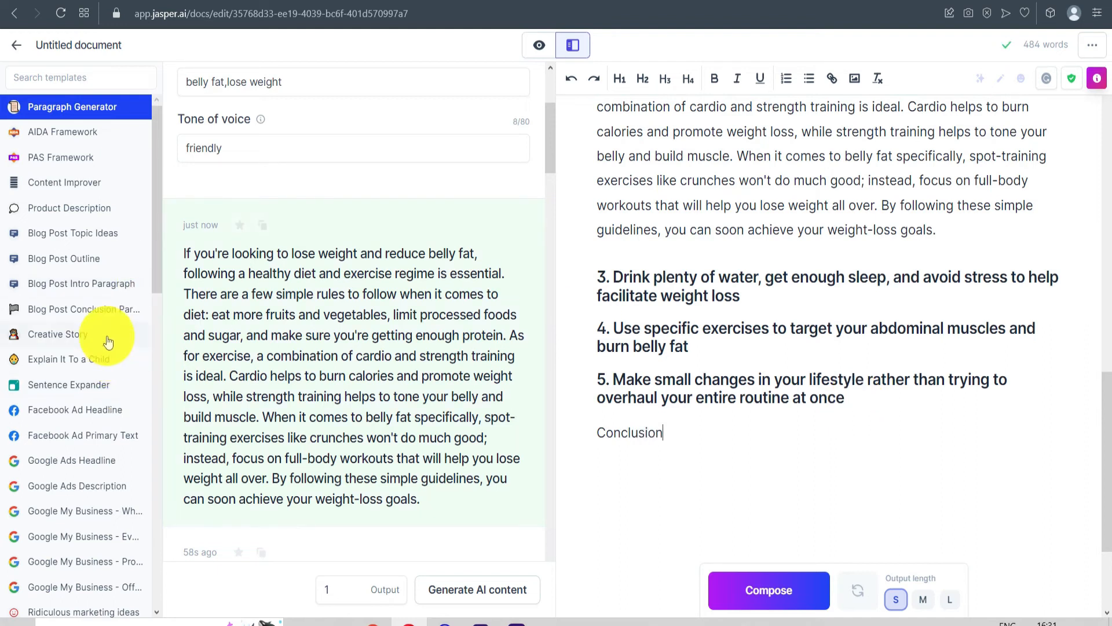
In the Blog Post Conclusion Paragraph template, set the main points to "it's important to follow the mentioned steps to lose belly fat"
{"action": "left_click", "coordinate": [96, 323]}
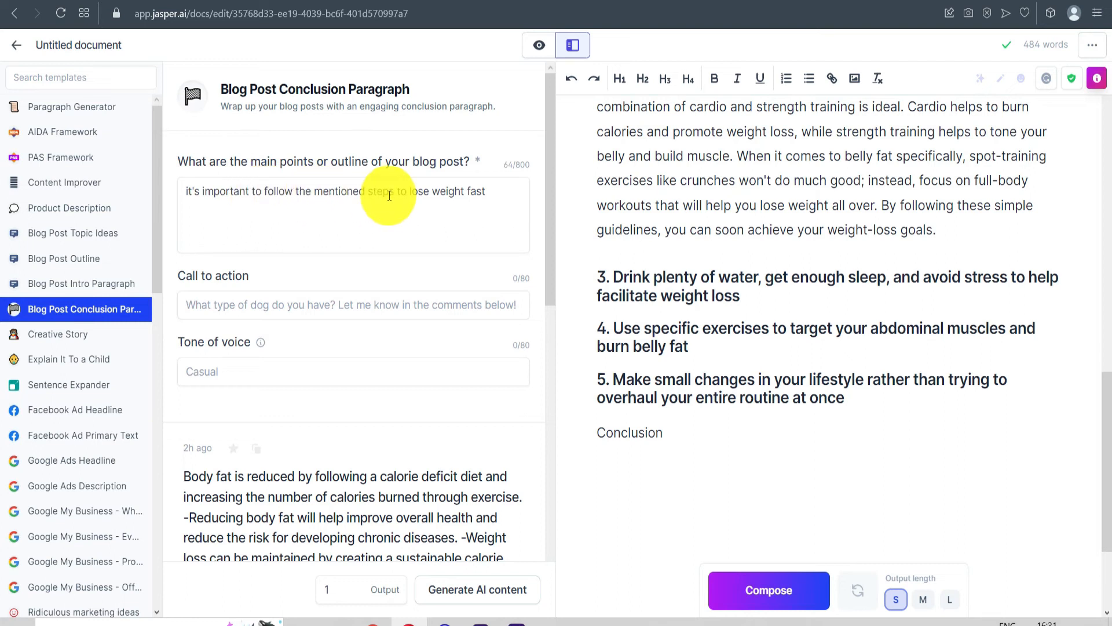
{"action": "left_click_drag", "start_coordinate": [412, 193], "coordinate": [520, 189]}
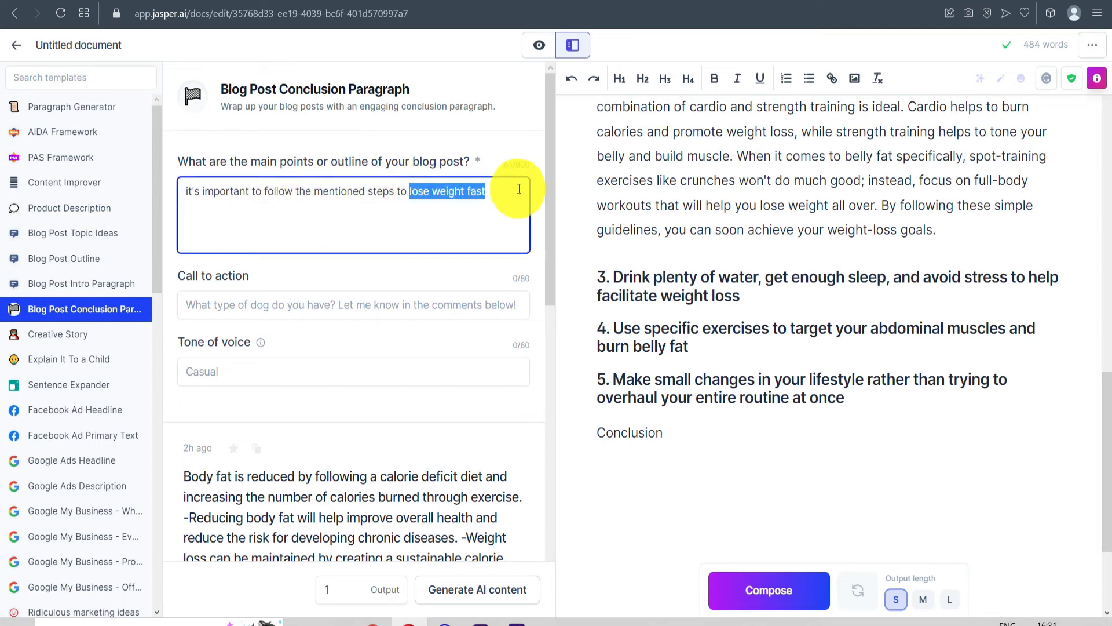
{"action": "type", "text": "lo"}
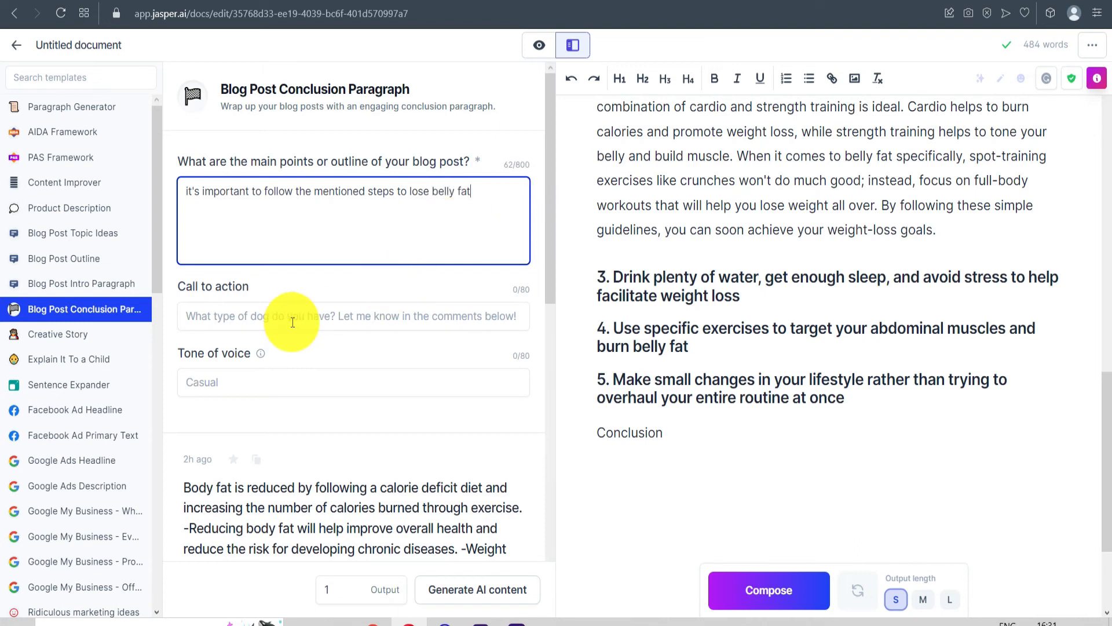
Leave the call to action and tone of voice empty, set the output length to M and generate the conclusion paragraph
{"action": "left_click", "coordinate": [226, 315]}
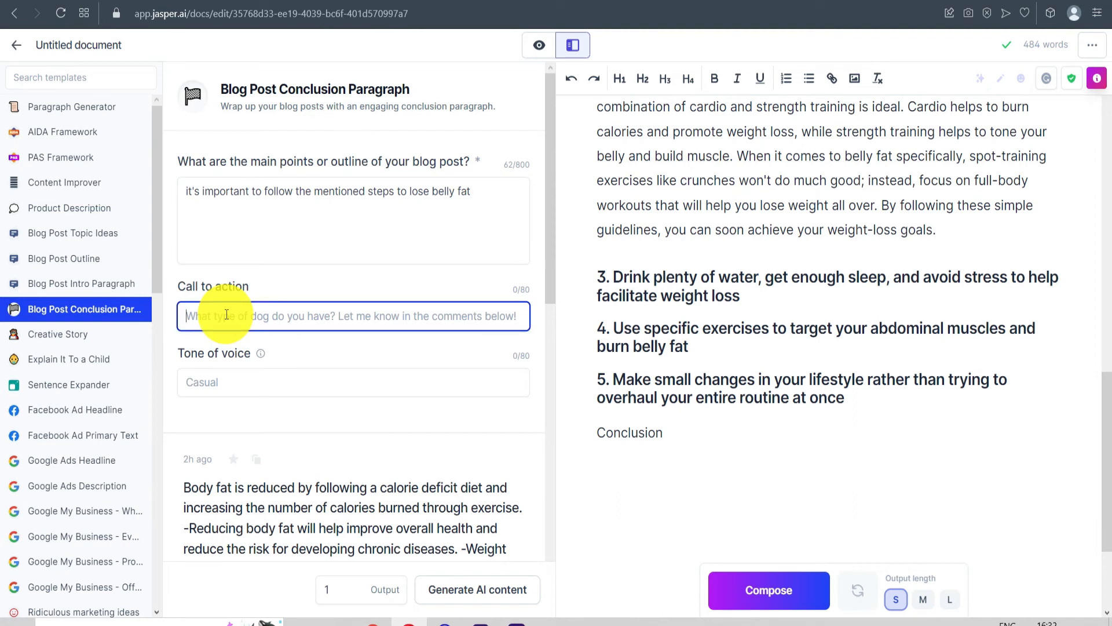
{"action": "left_click", "coordinate": [245, 380]}
{"action": "scroll", "coordinate": [287, 366], "scroll_direction": "down", "scroll_amount": 1}
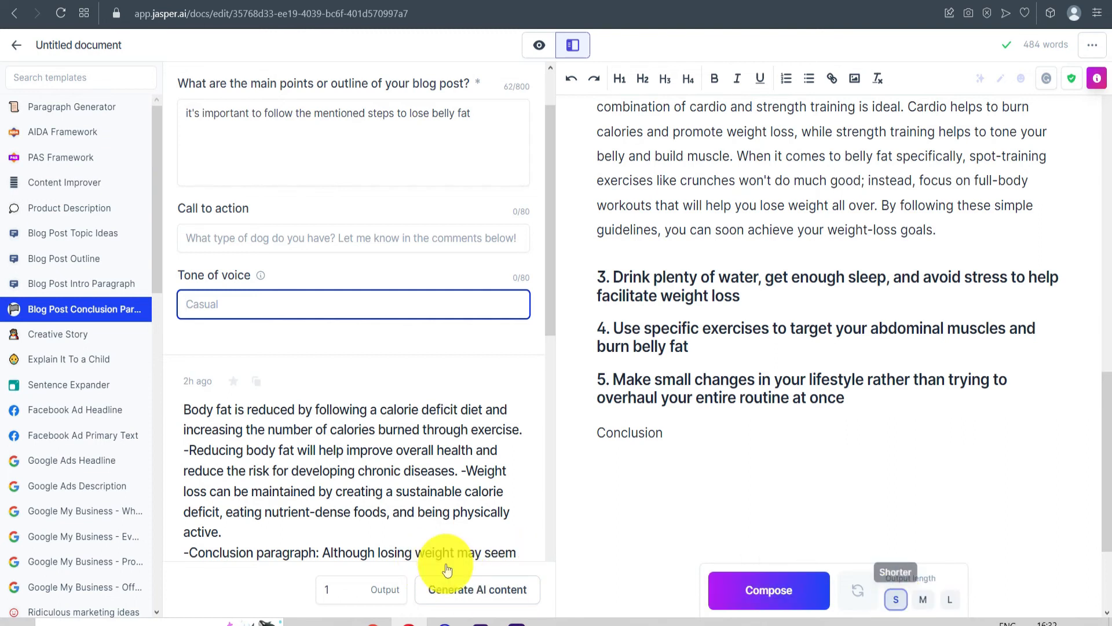
{"action": "left_click", "coordinate": [469, 588]}
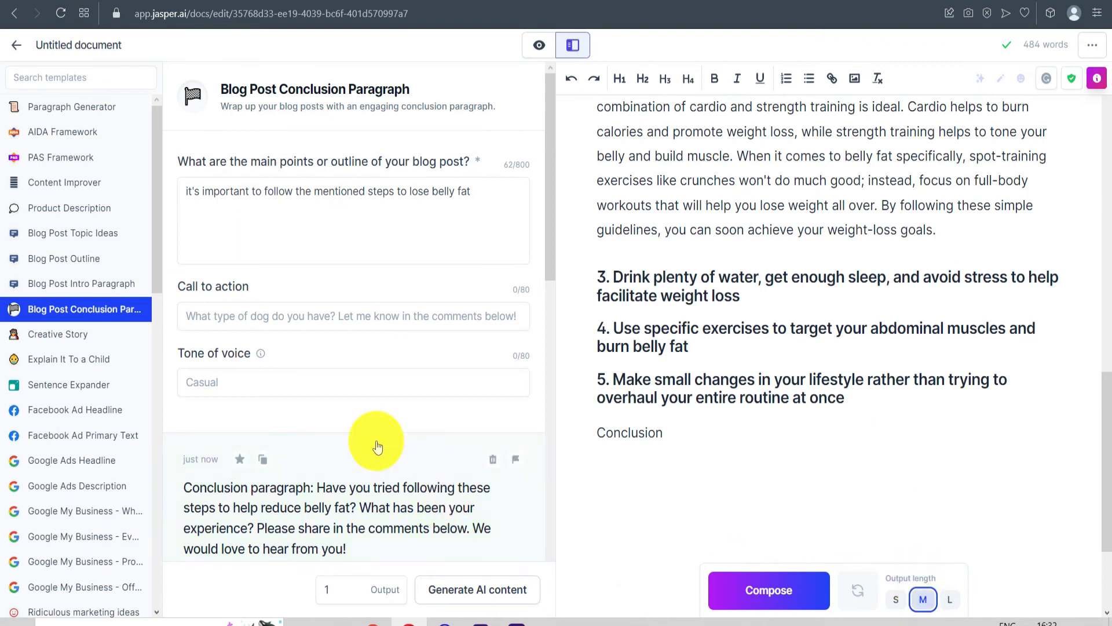
Review the generated conclusion and generate another version from the same main points
{"action": "scroll", "coordinate": [348, 440], "scroll_direction": "down", "scroll_amount": 3}
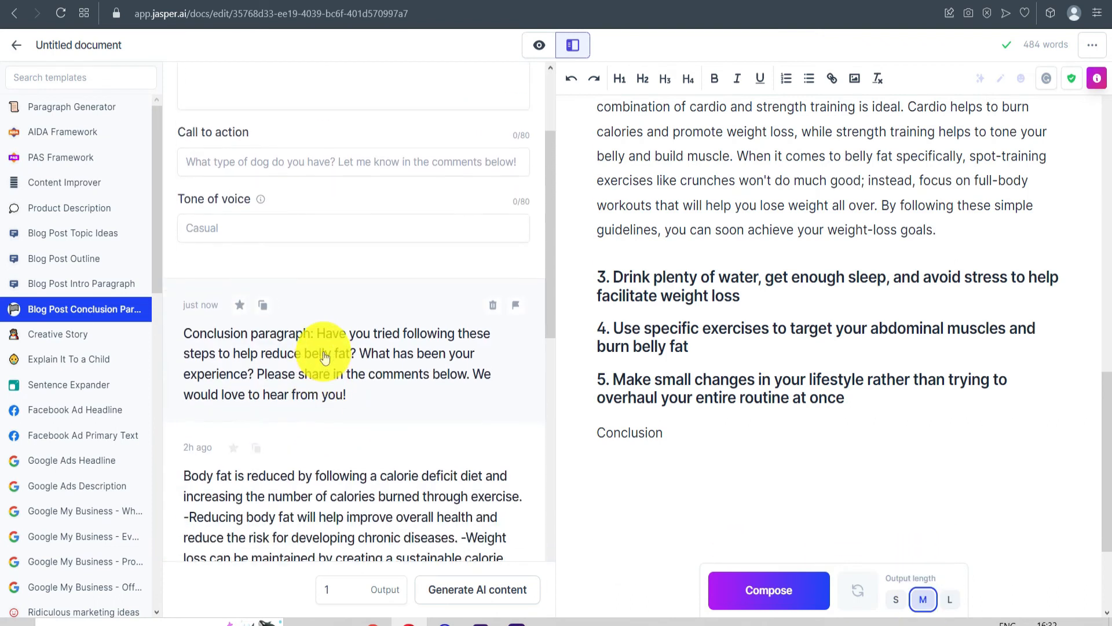
{"action": "scroll", "coordinate": [325, 353], "scroll_direction": "up", "scroll_amount": 3}
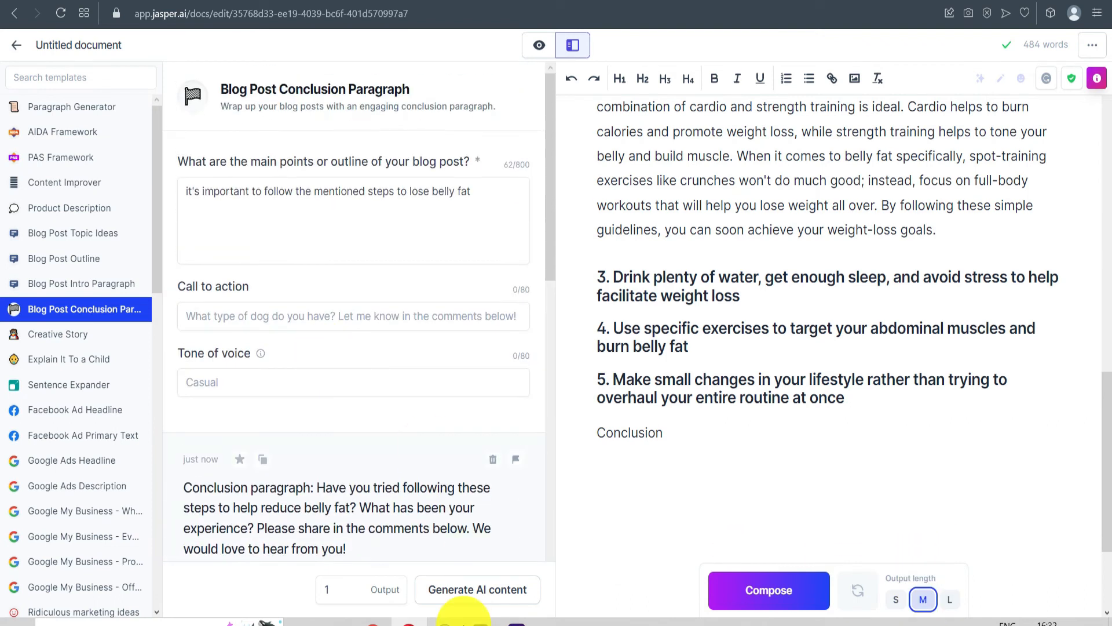
{"action": "left_click", "coordinate": [462, 591]}
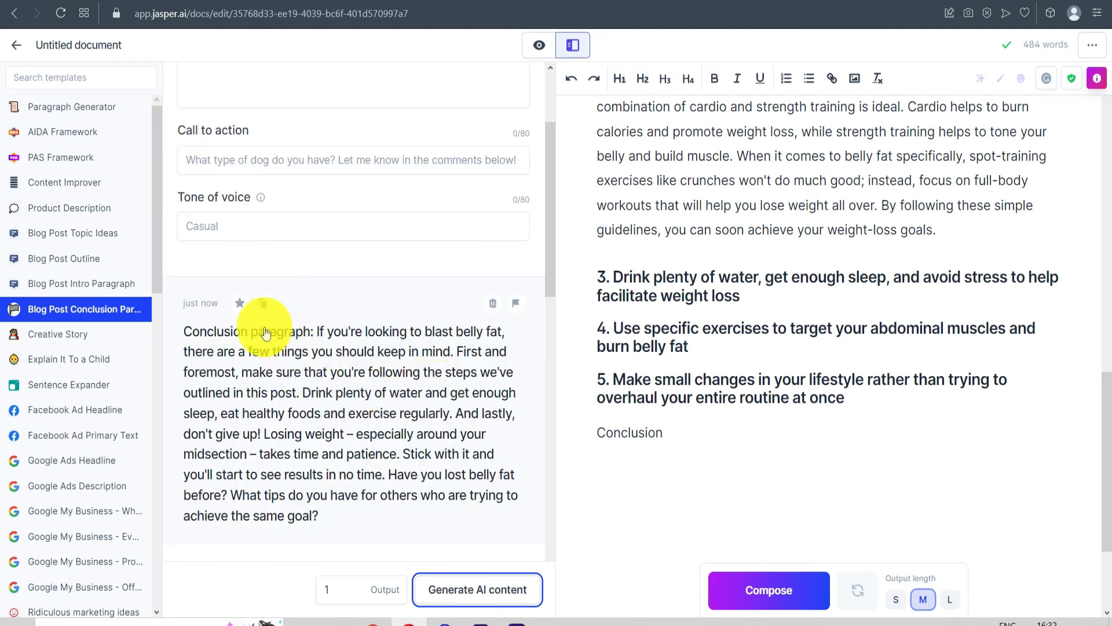
Copy the newest generated conclusion and paste it over the "Conclusion" line at the end of the document
{"action": "left_click", "coordinate": [262, 303]}
{"action": "double_click", "coordinate": [653, 438]}
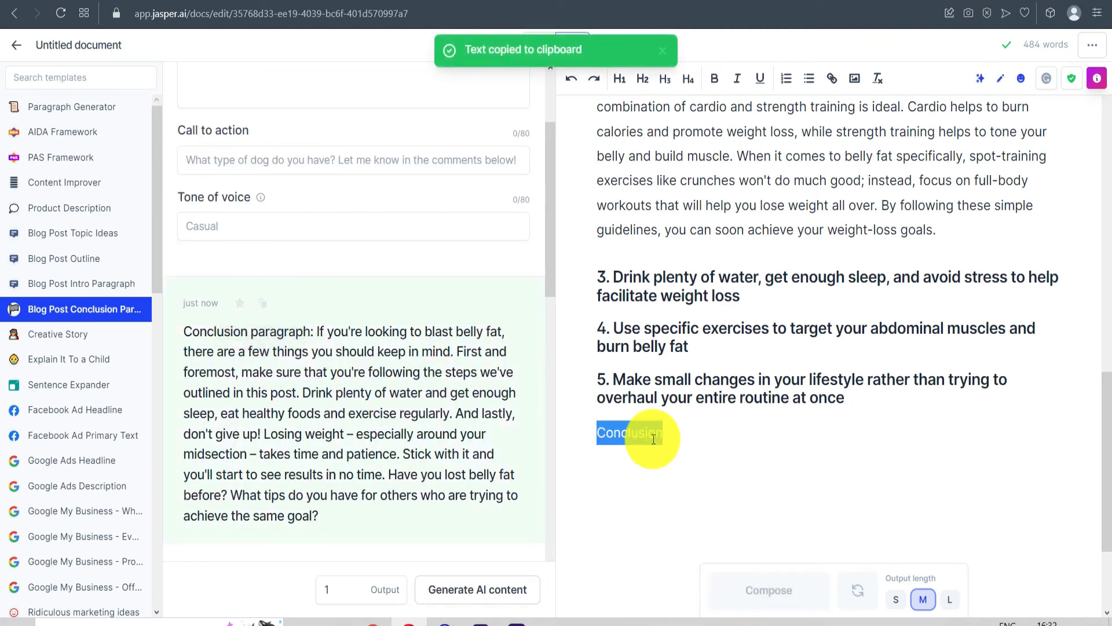
{"action": "key", "text": "ctrl+v"}
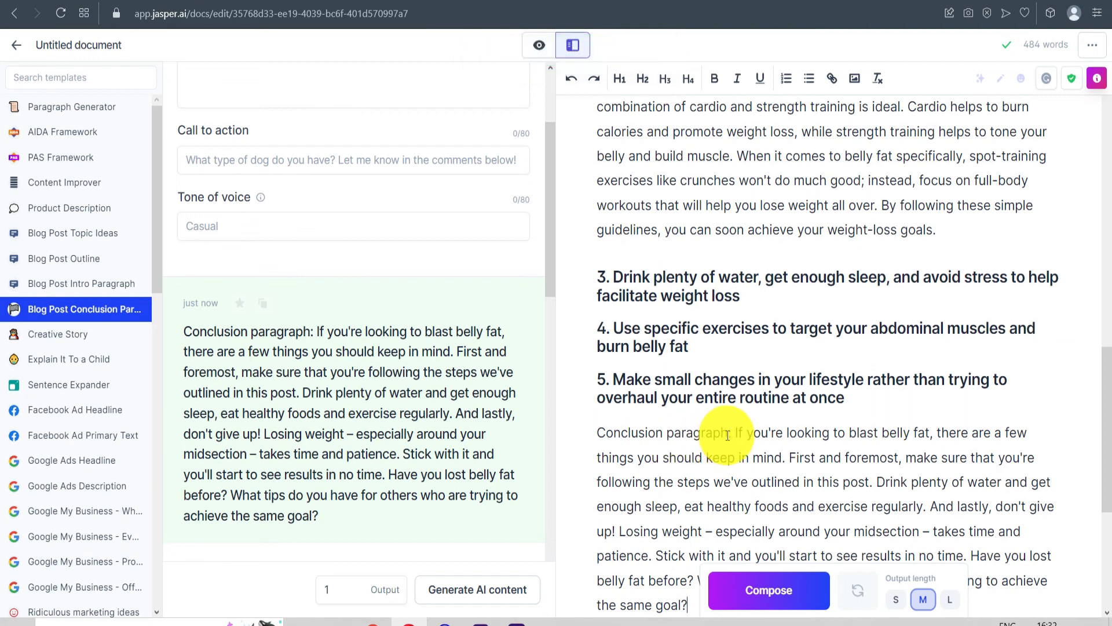
Remove the word "paragraph" from the pasted text, put "Conclusion :" on its own line and format it as Heading 2
{"action": "double_click", "coordinate": [673, 440]}
{"action": "key", "text": "BackSpace"}
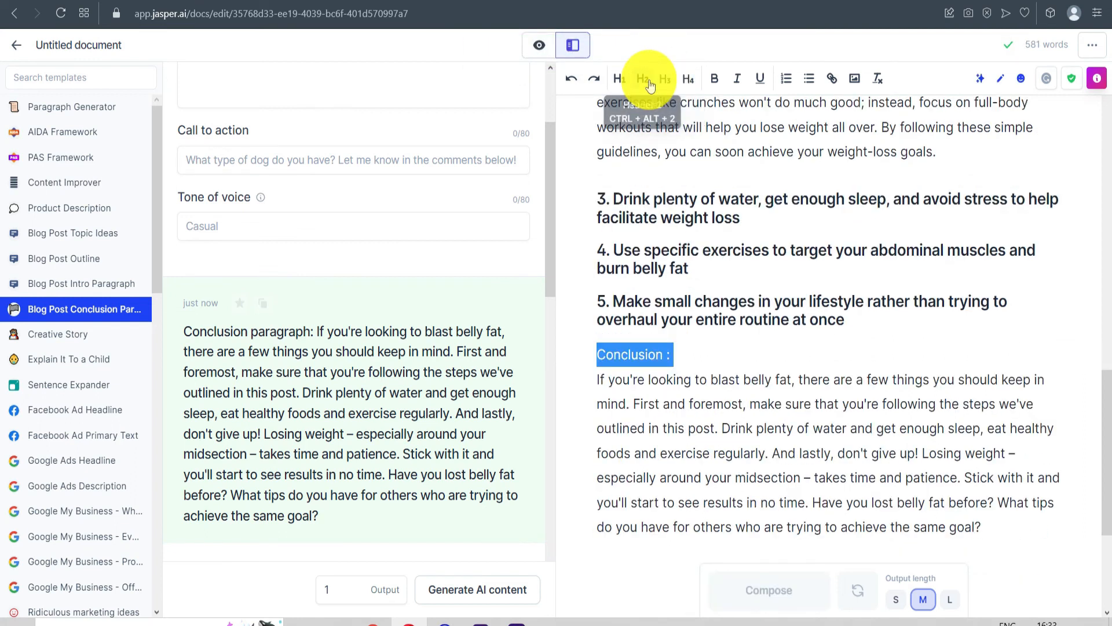
{"action": "left_click", "coordinate": [649, 84]}
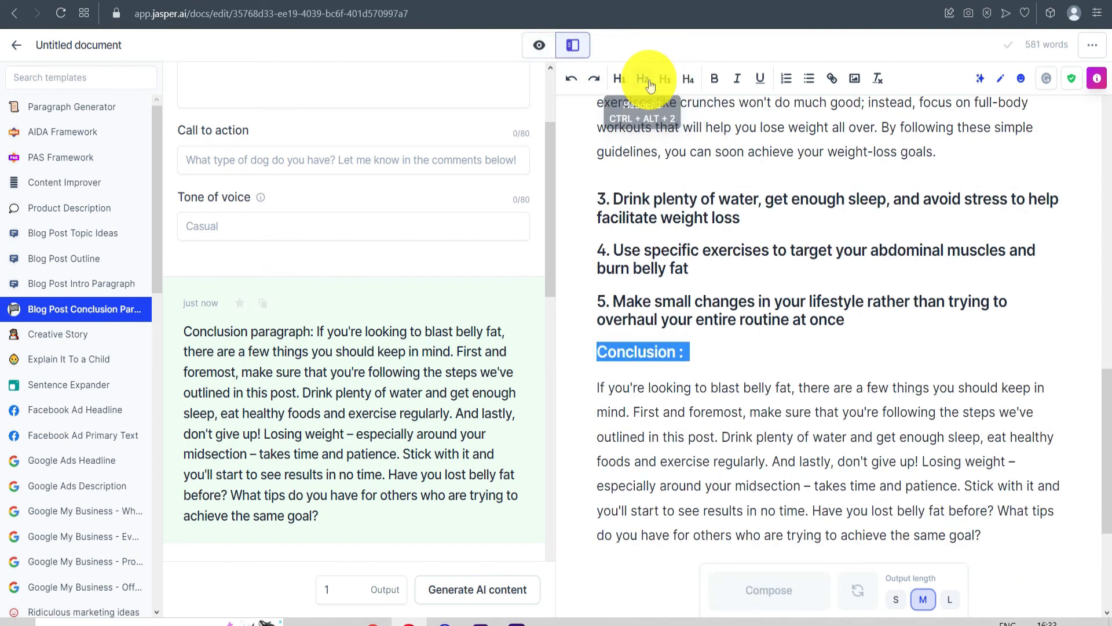
{"action": "left_click", "coordinate": [720, 352]}
{"action": "scroll", "coordinate": [666, 464], "scroll_direction": "down", "scroll_amount": 1}
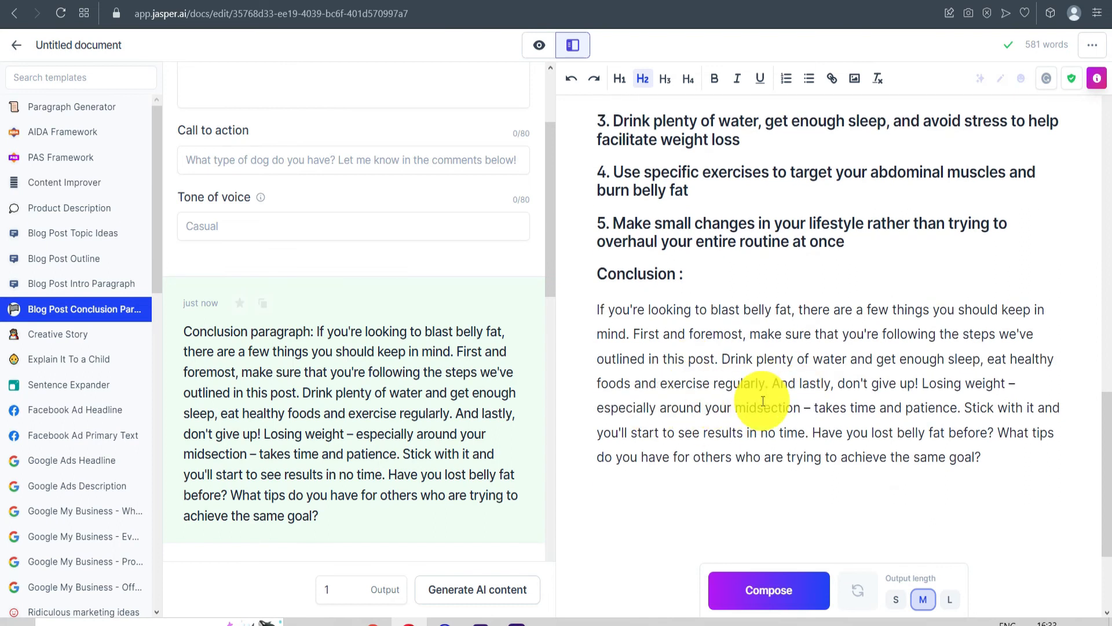
Go back to the beginning of the document and check its word count and estimated reading time
{"action": "scroll", "coordinate": [730, 380], "scroll_direction": "up", "scroll_amount": 10}
{"action": "scroll", "coordinate": [731, 383], "scroll_direction": "up", "scroll_amount": 3}
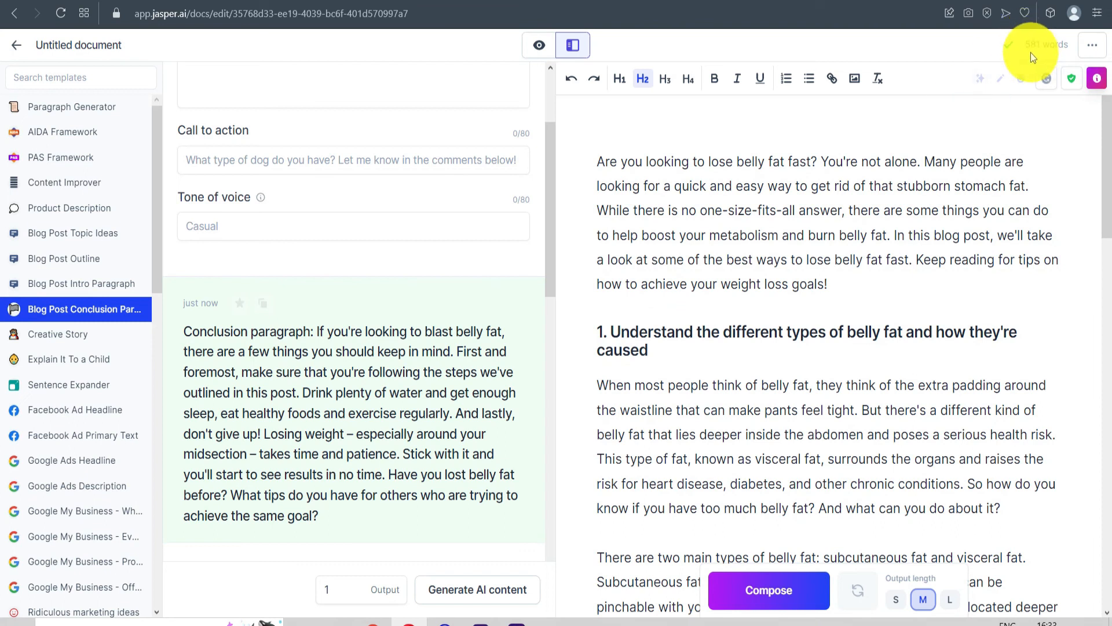
{"action": "mouse_move", "coordinate": [1028, 51]}
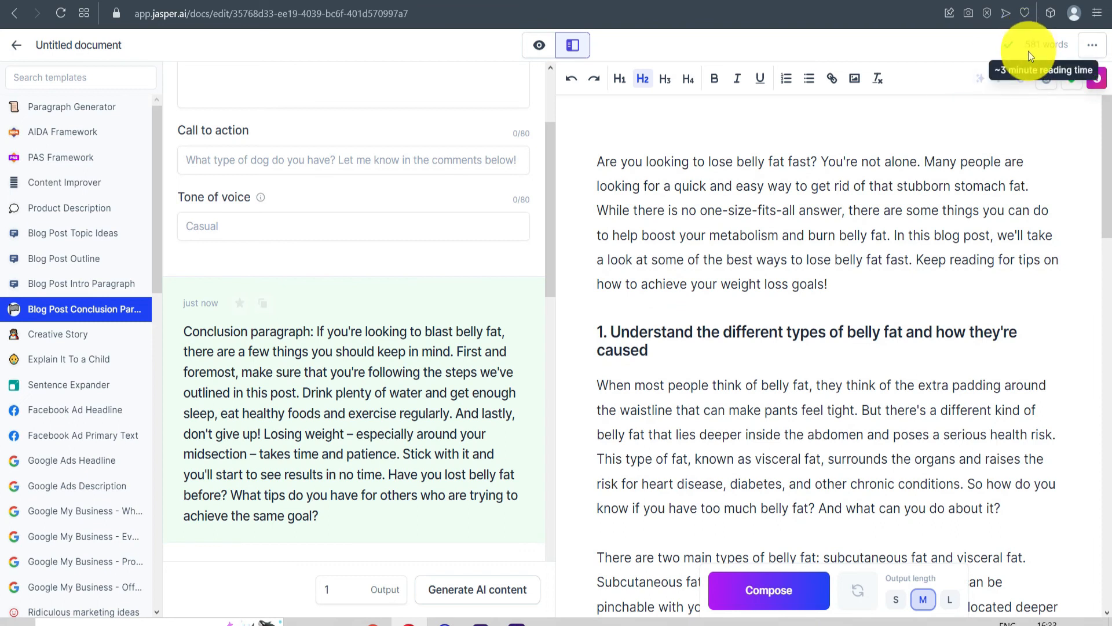